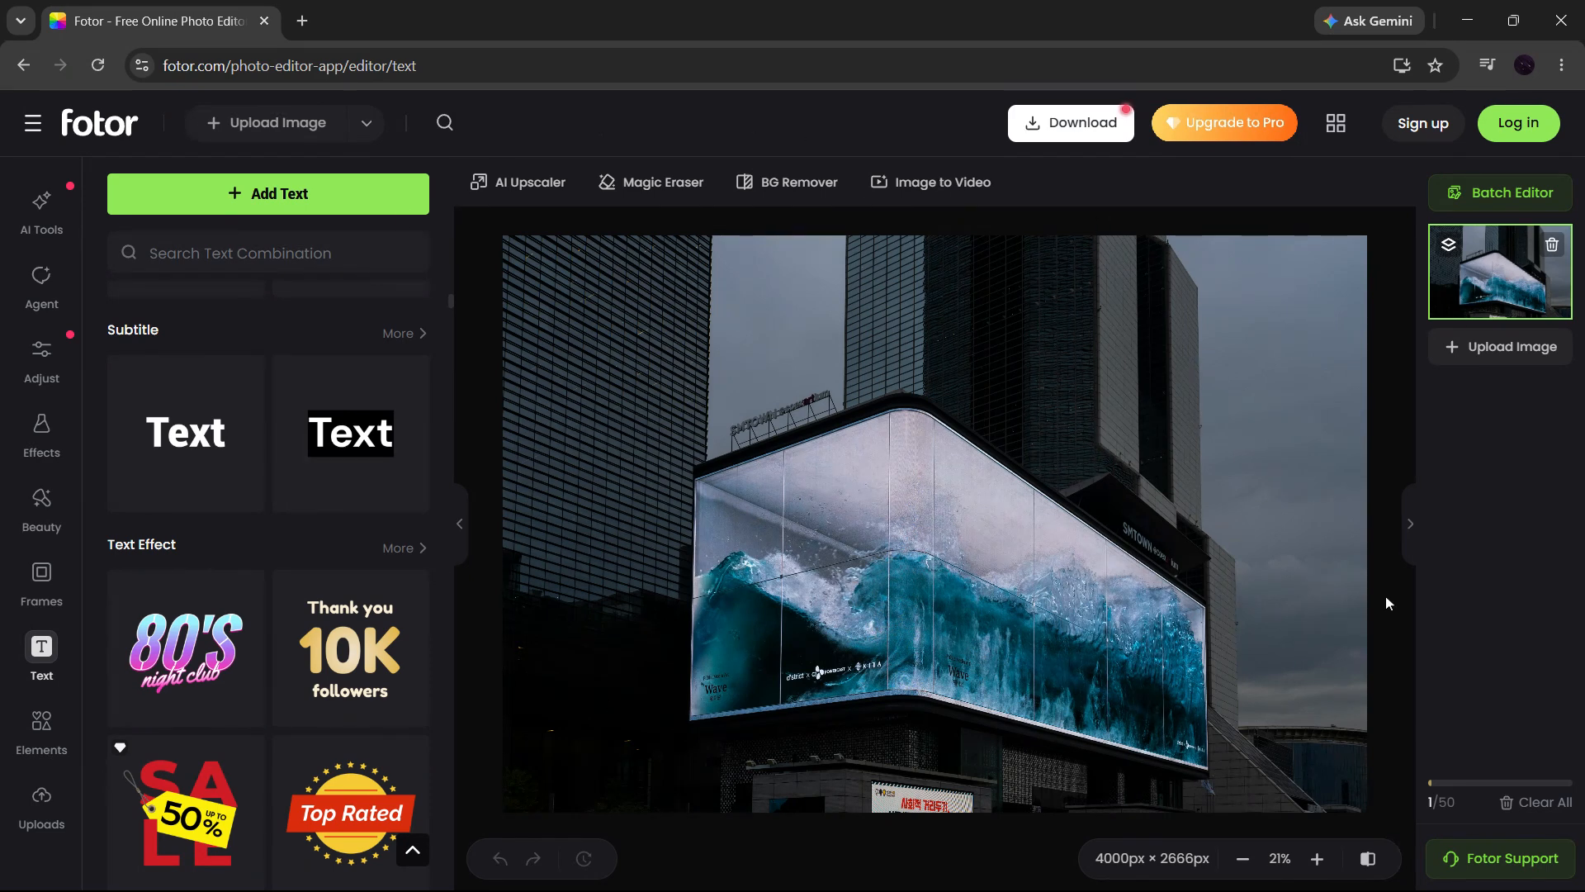
left_click(251, 135)
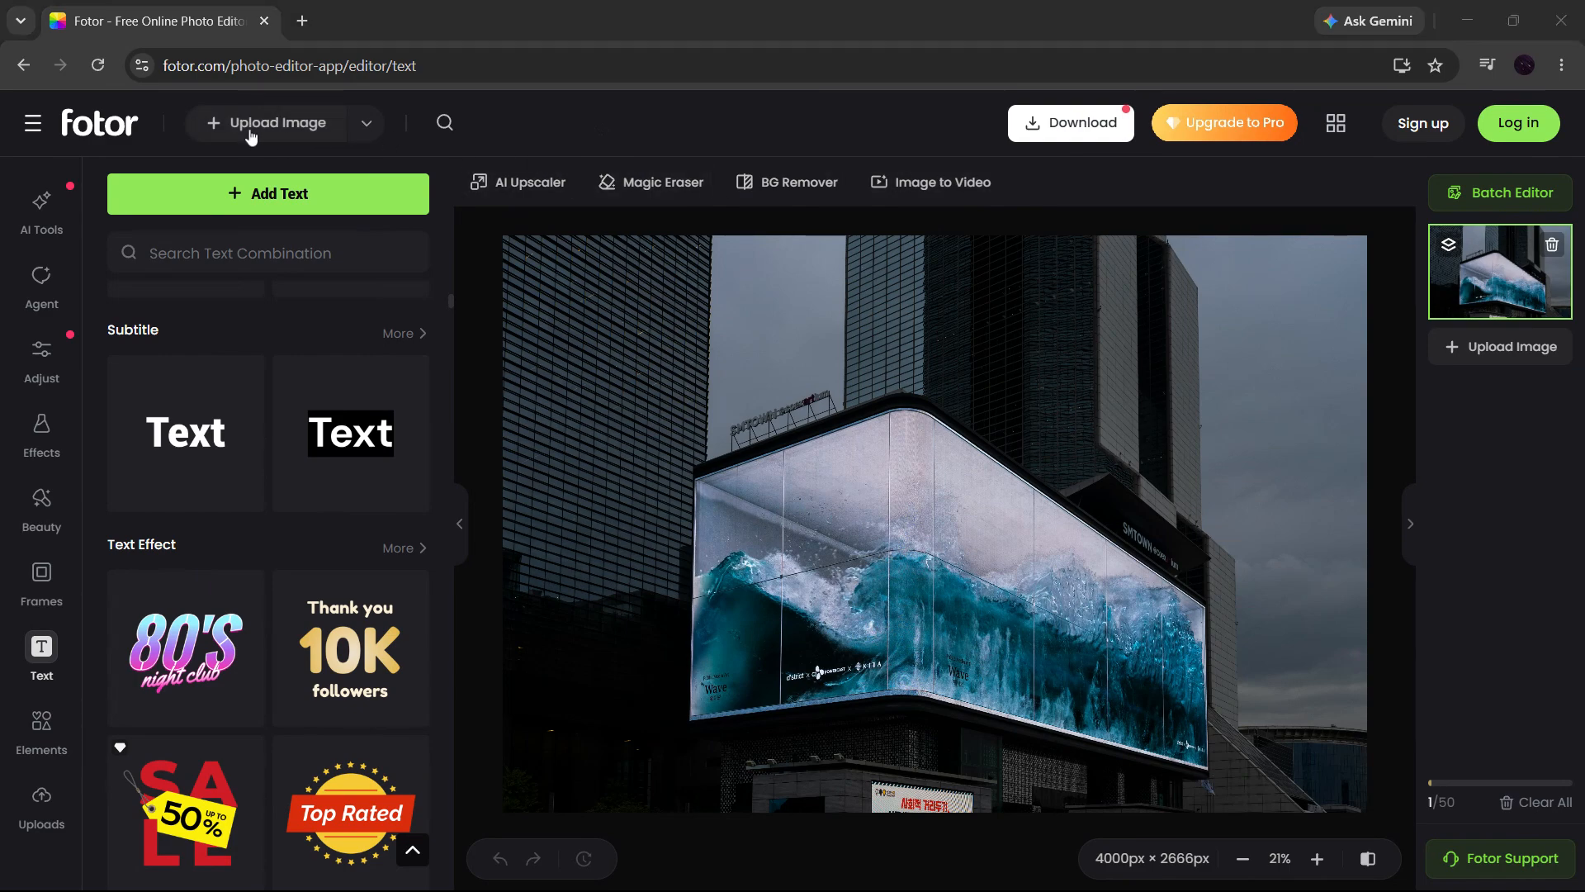
key("Escape")
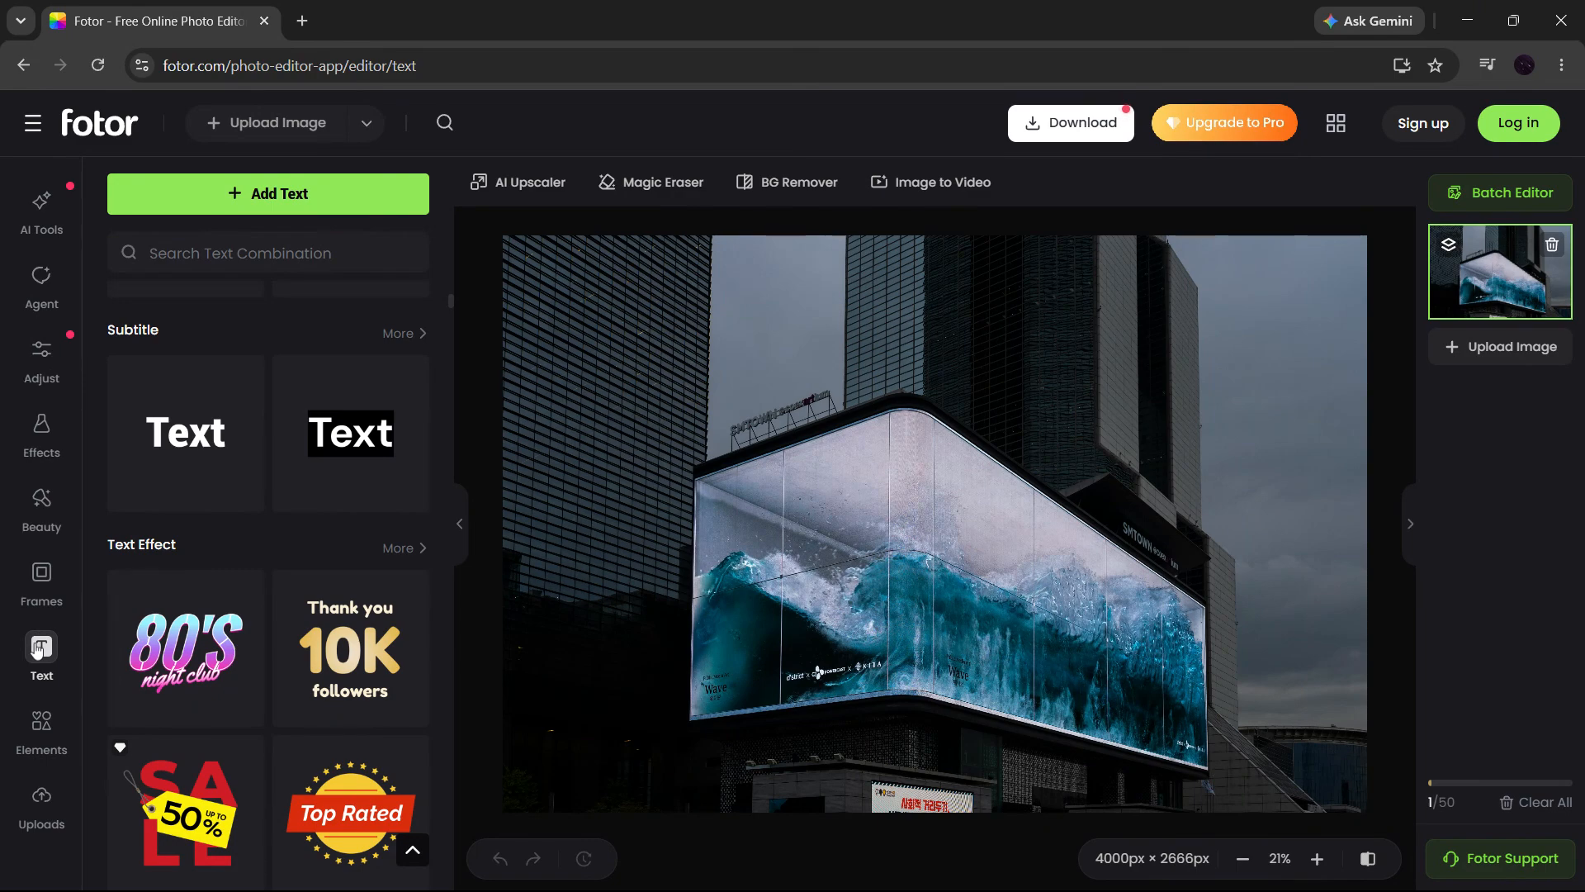
Add the plain bold Subtitle text preset to the photo and select its placeholder text for editing.
scroll(380, 386, "down", 5)
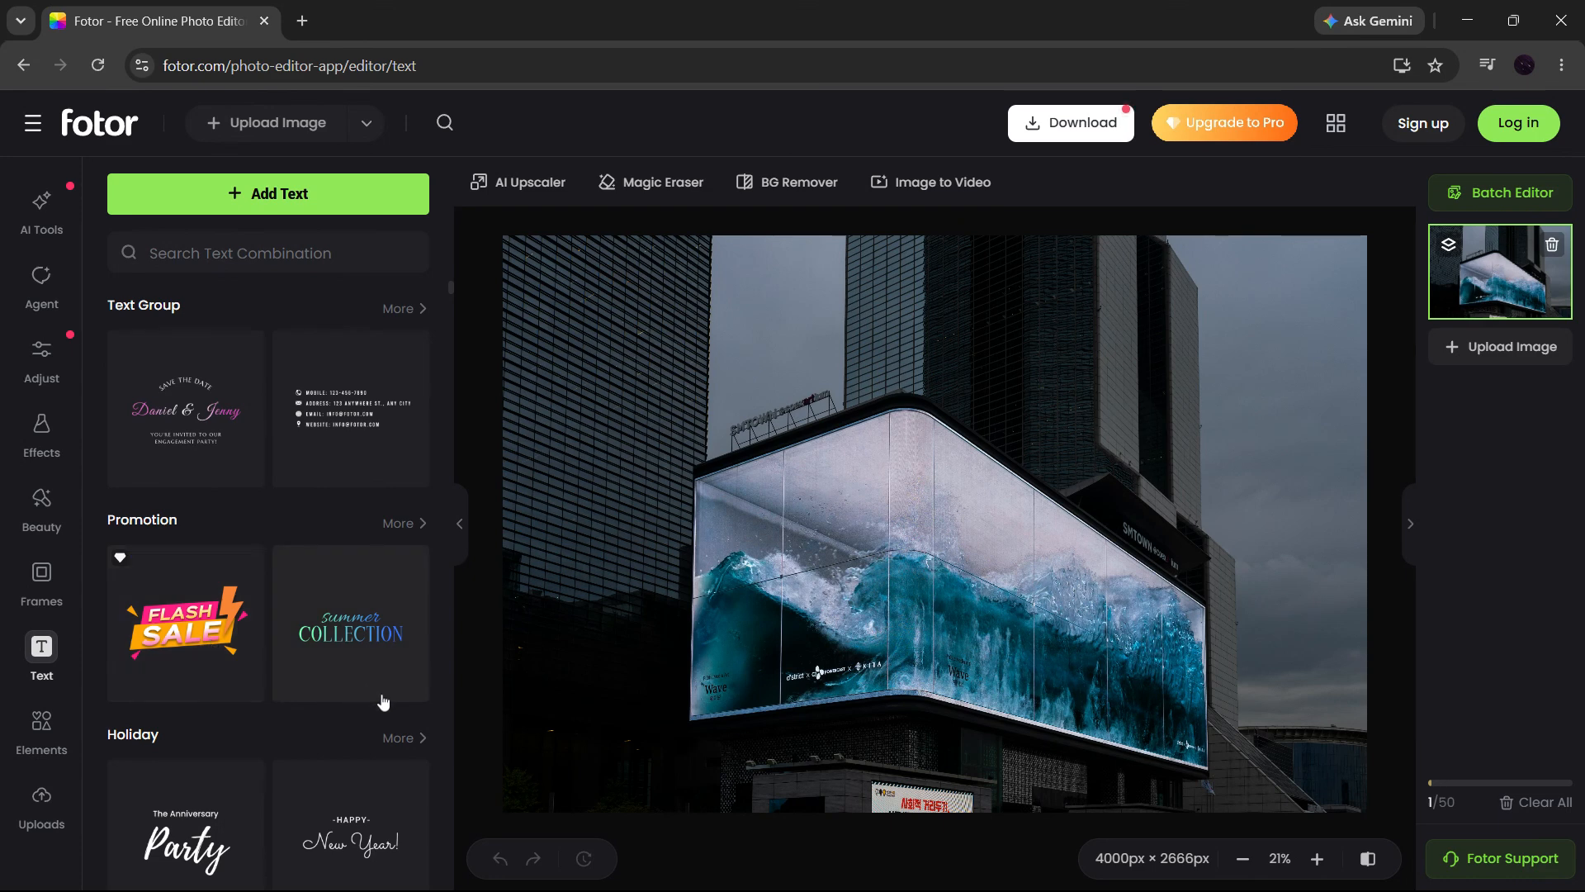
scroll(415, 706, "down", 5)
scroll(326, 722, "down", 2)
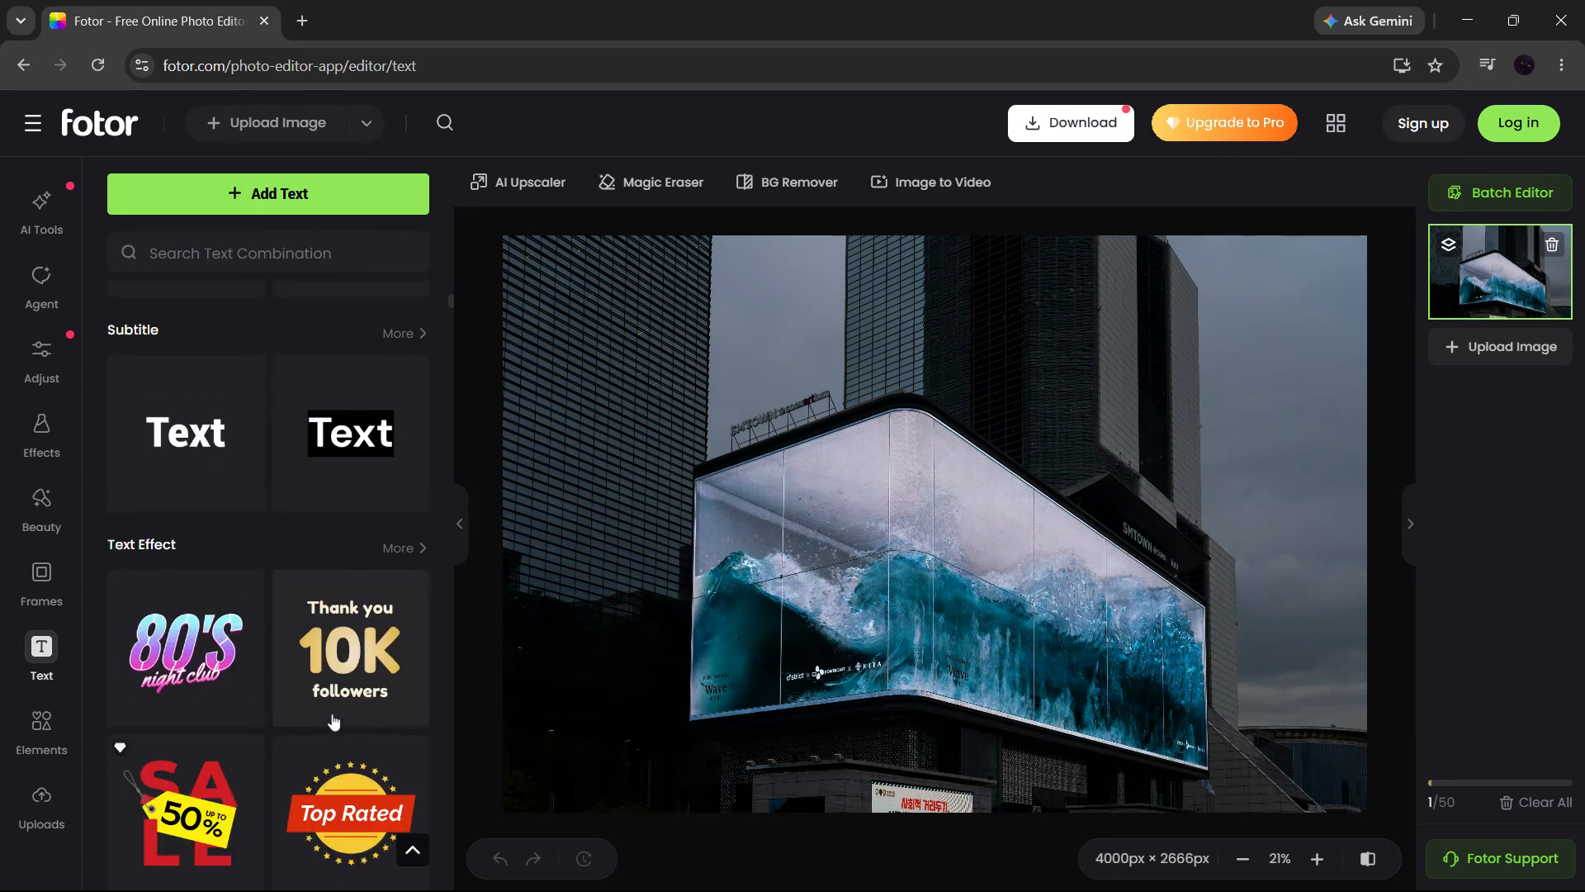
left_click(205, 446)
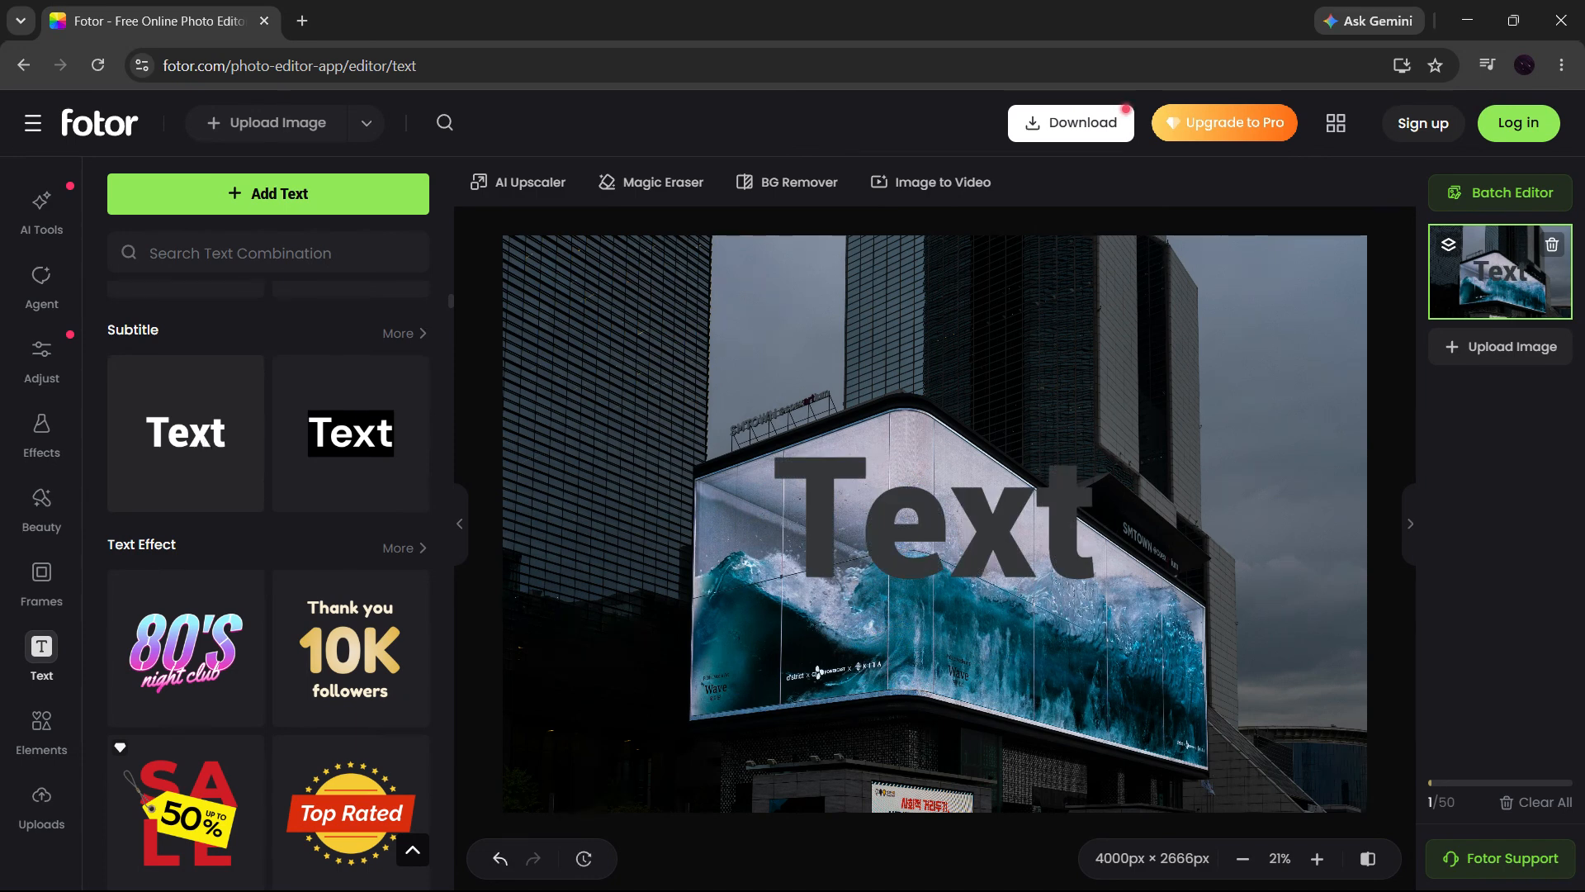
left_click(1027, 513)
double_click(1032, 513)
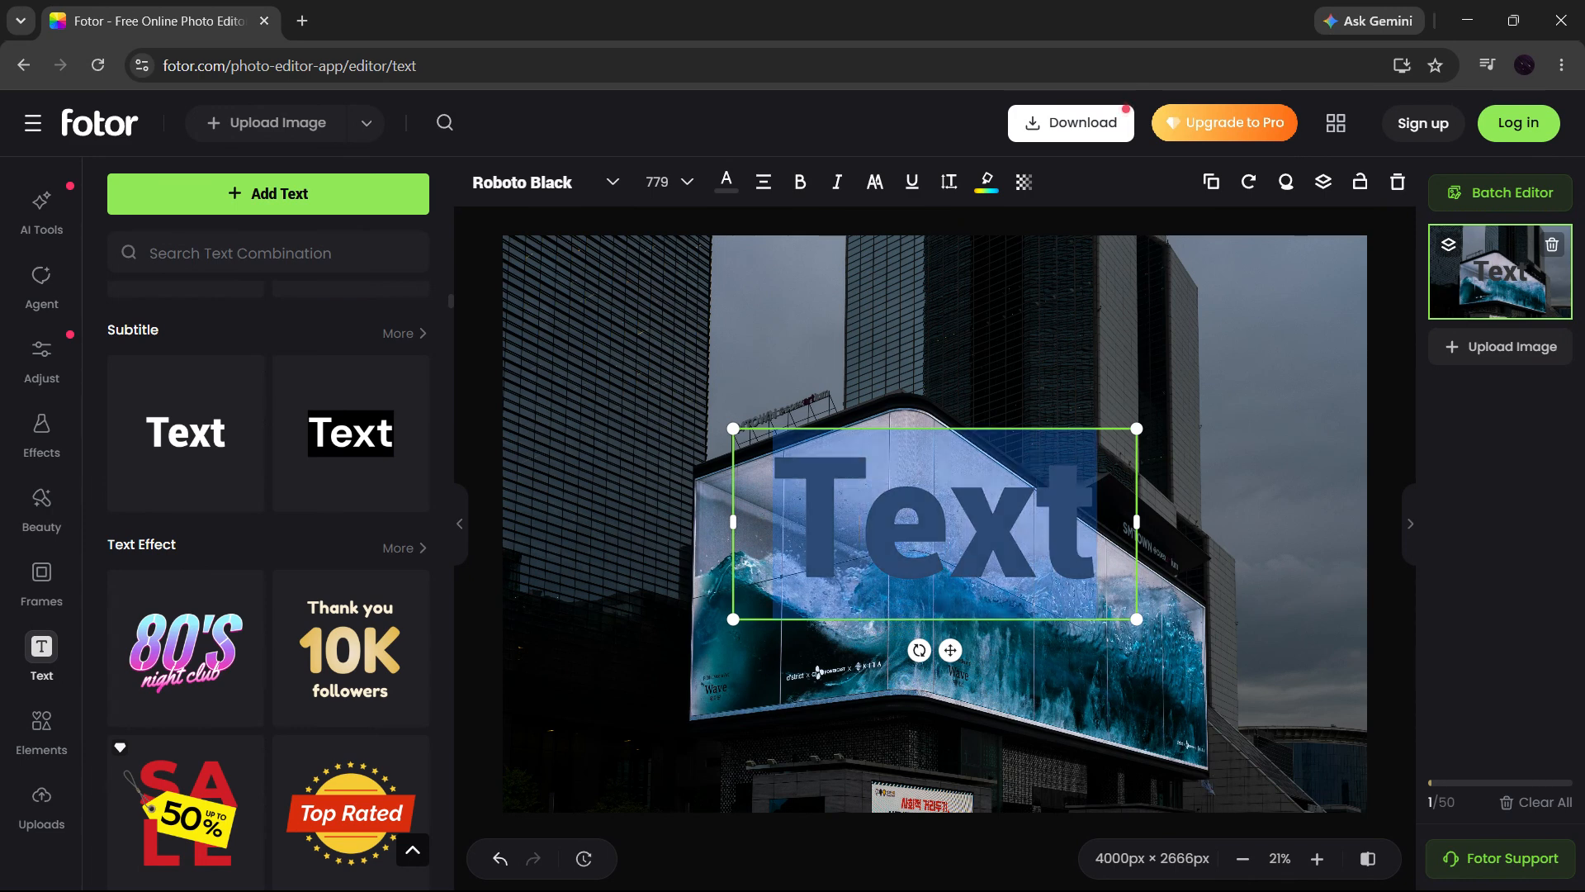
type("WAter")
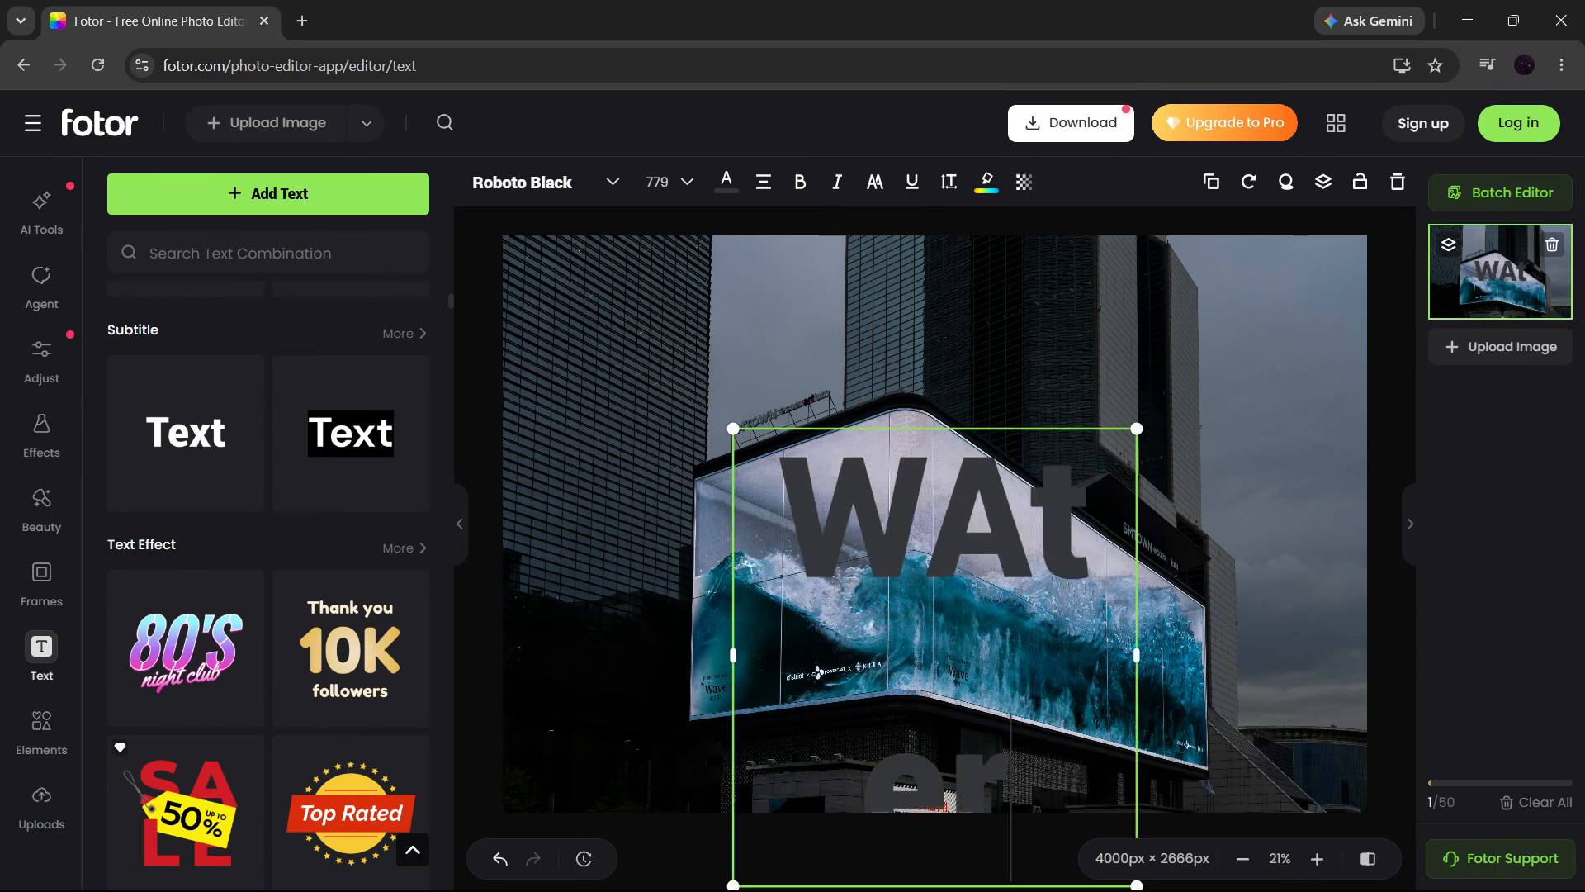
type("M")
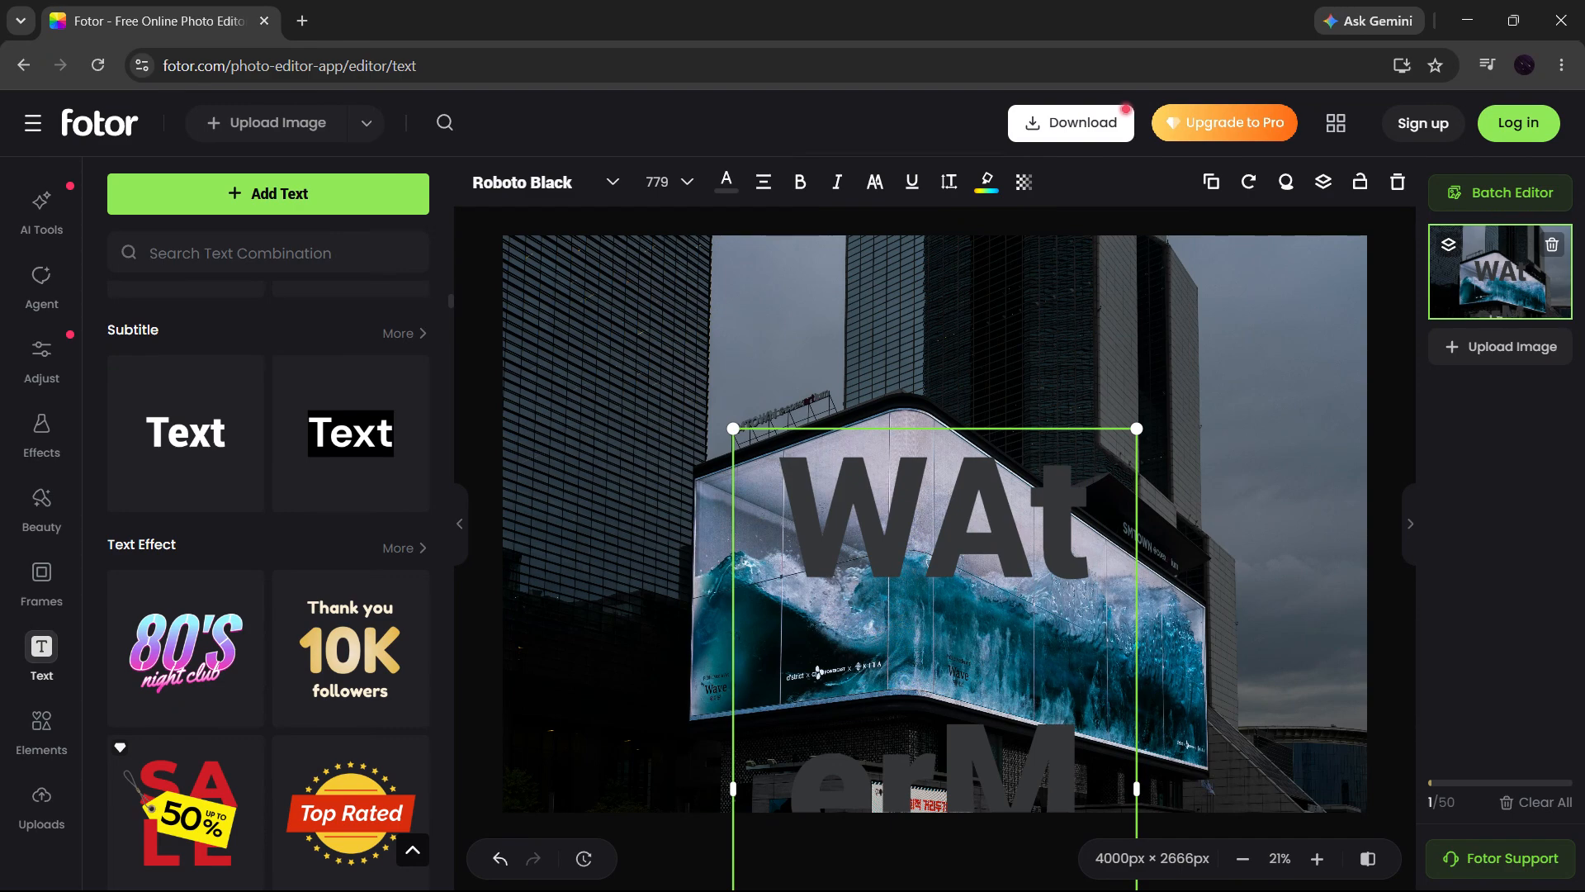
key("BackSpace")
key("BackSpace")
key("BackSpace")
key("BackSpace")
key("BackSpace")
key("BackSpace")
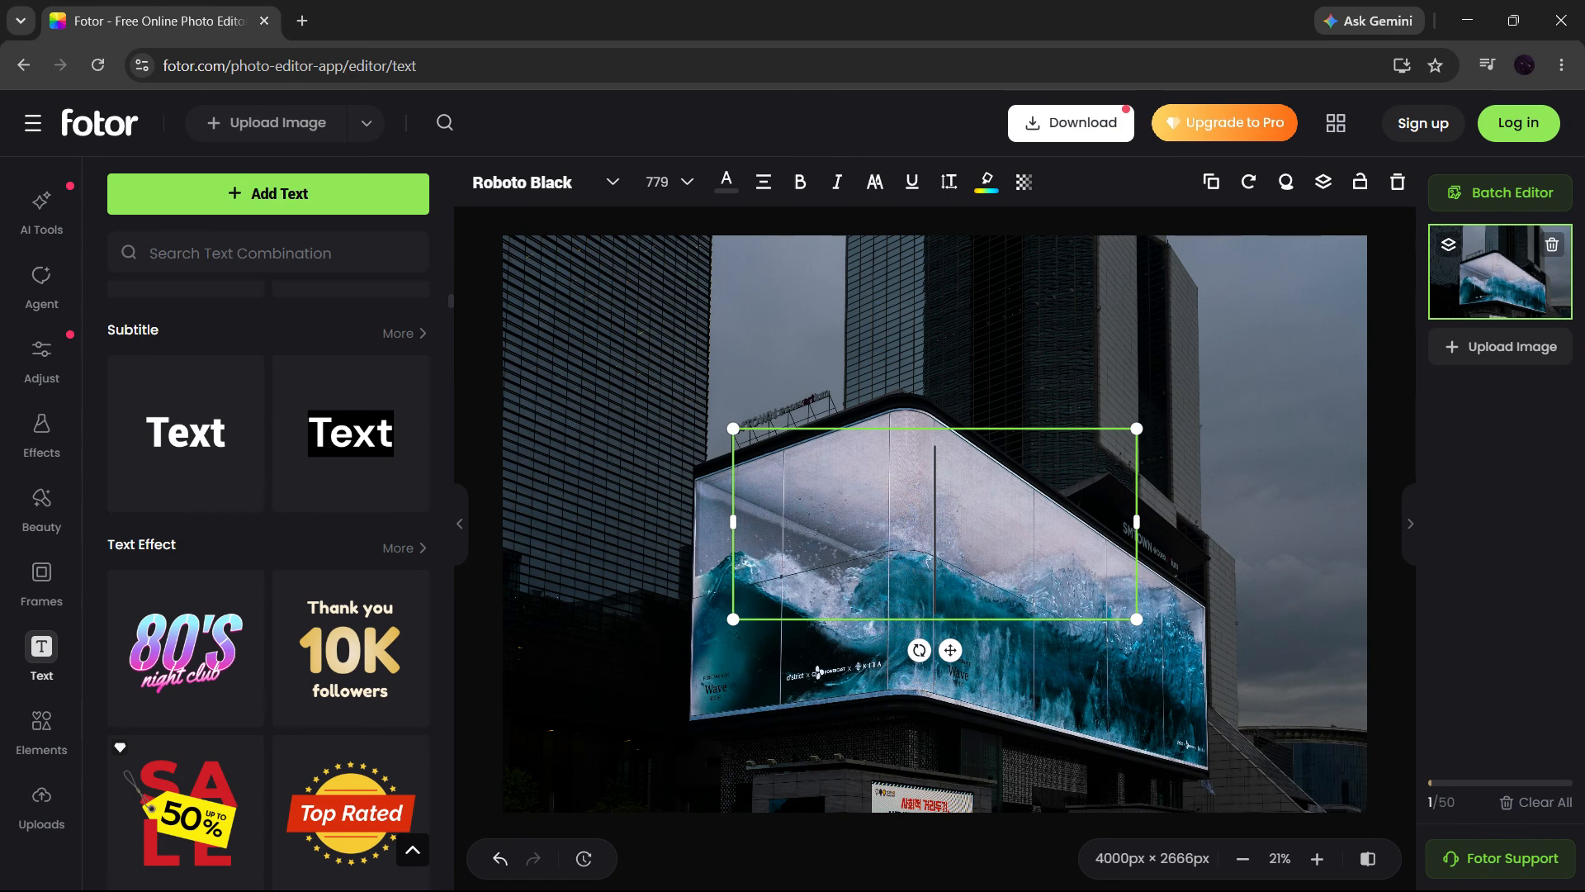
type("WA")
key("BackSpace")
key("BackSpace")
Enter COPYRIGHT2026 as the watermark text and reposition and widen its text box across most of the photo's width.
type("C")
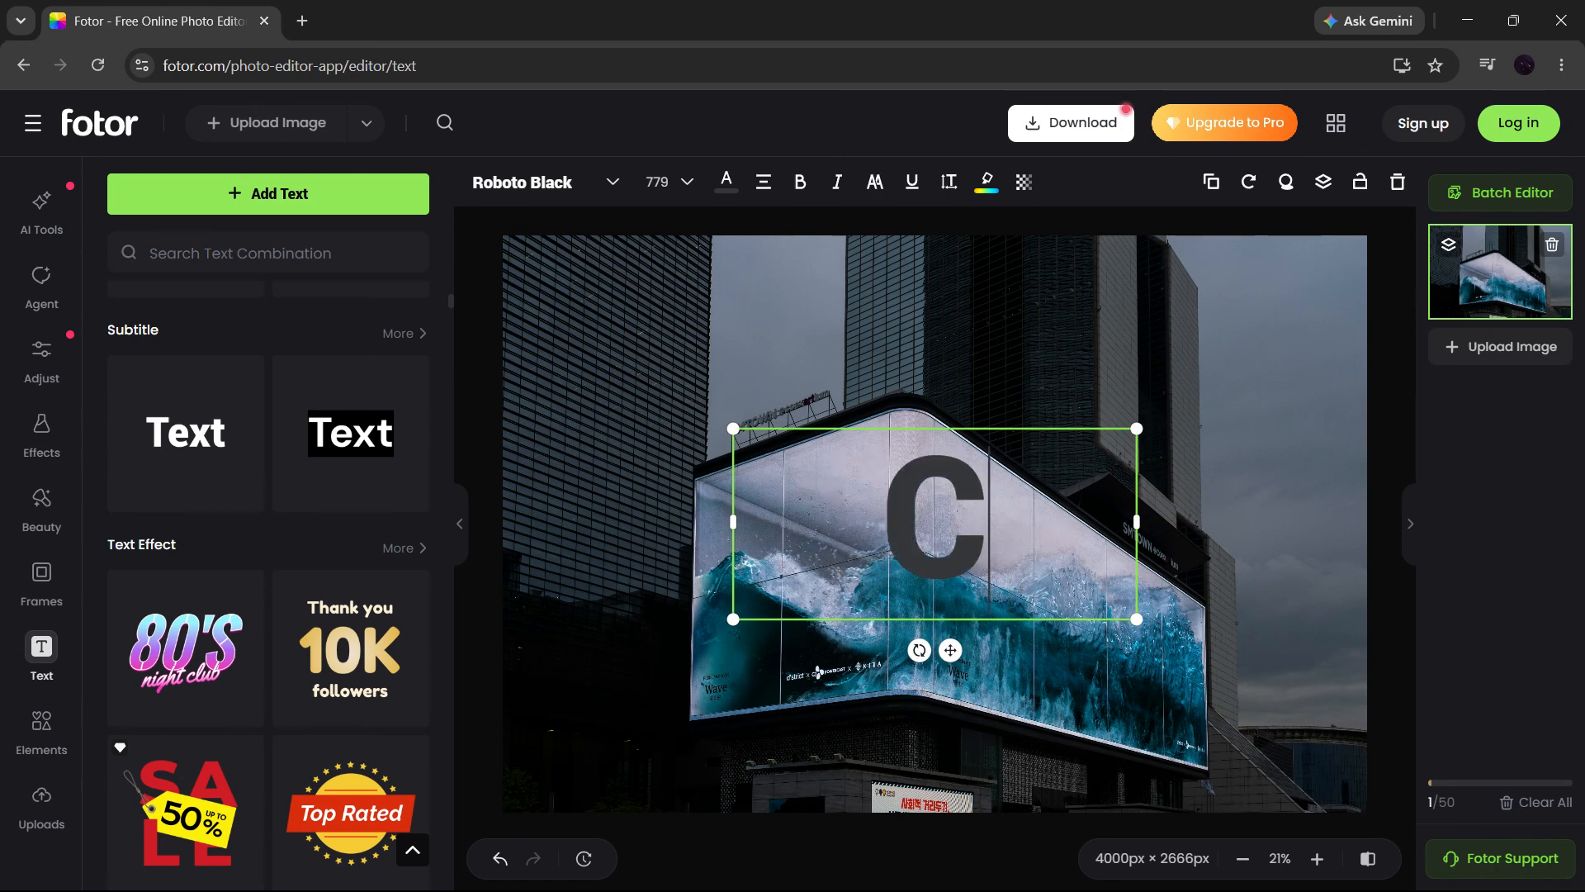
type("OPYRIG")
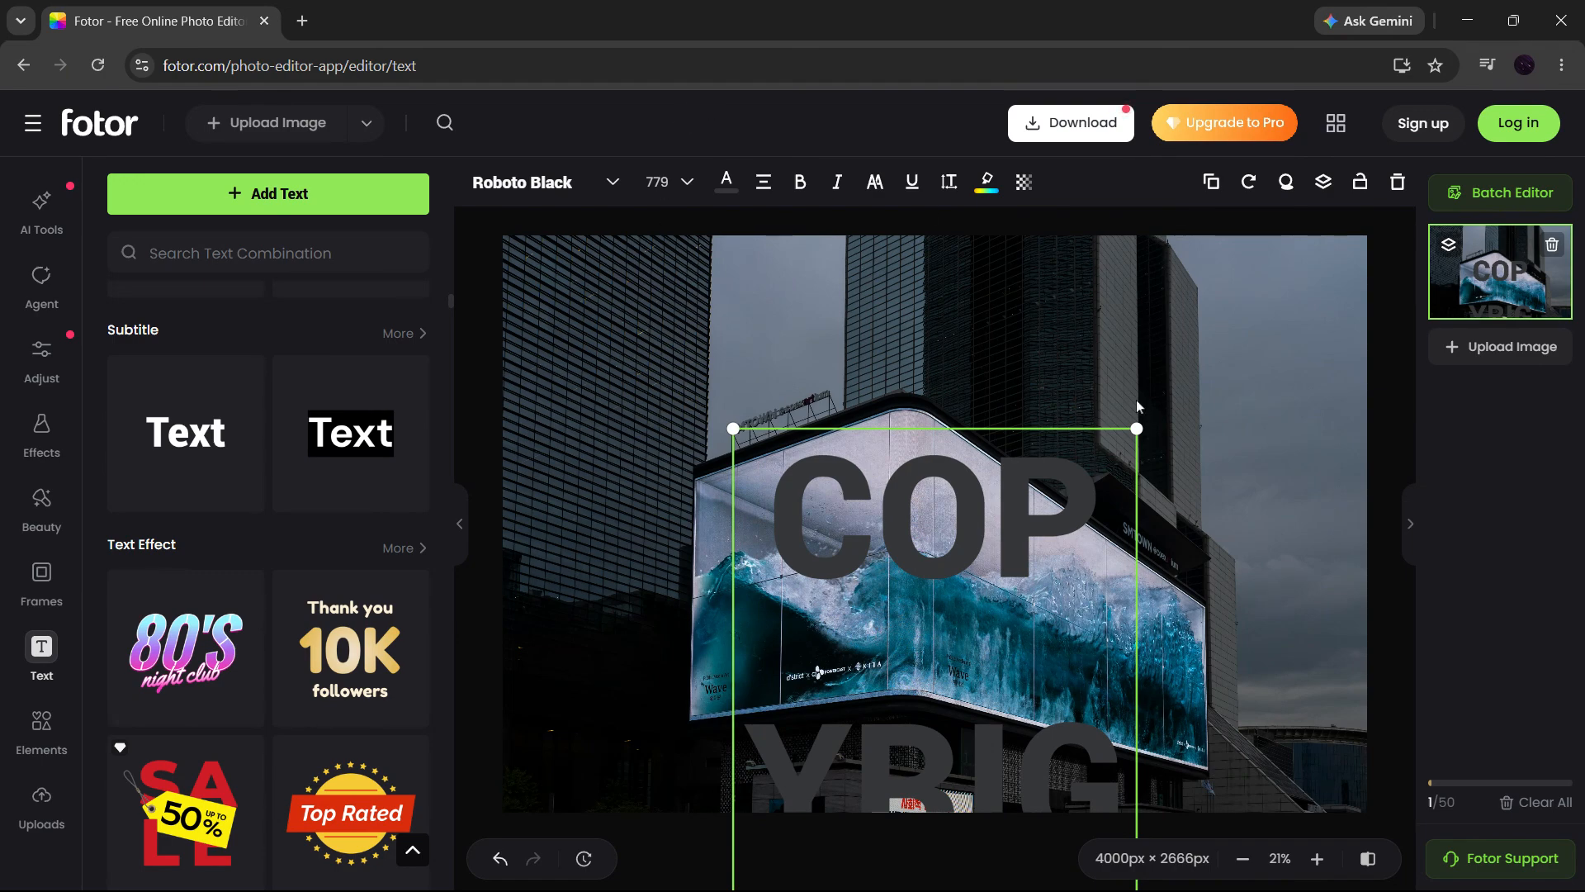
left_click_drag(1076, 425, 876, 284)
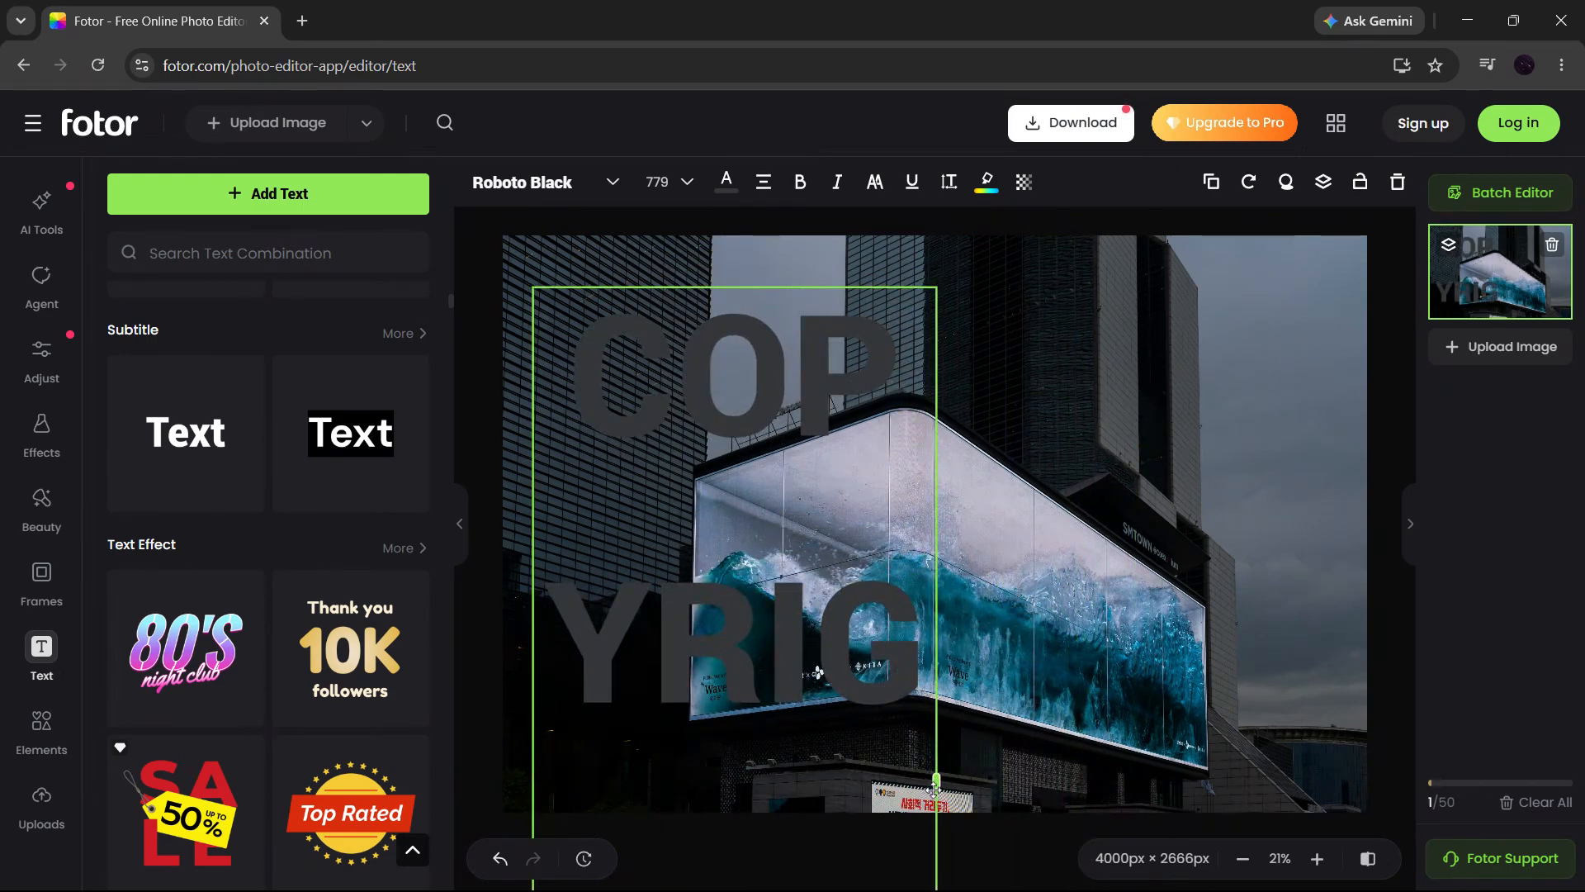
left_click_drag(936, 780, 1375, 725)
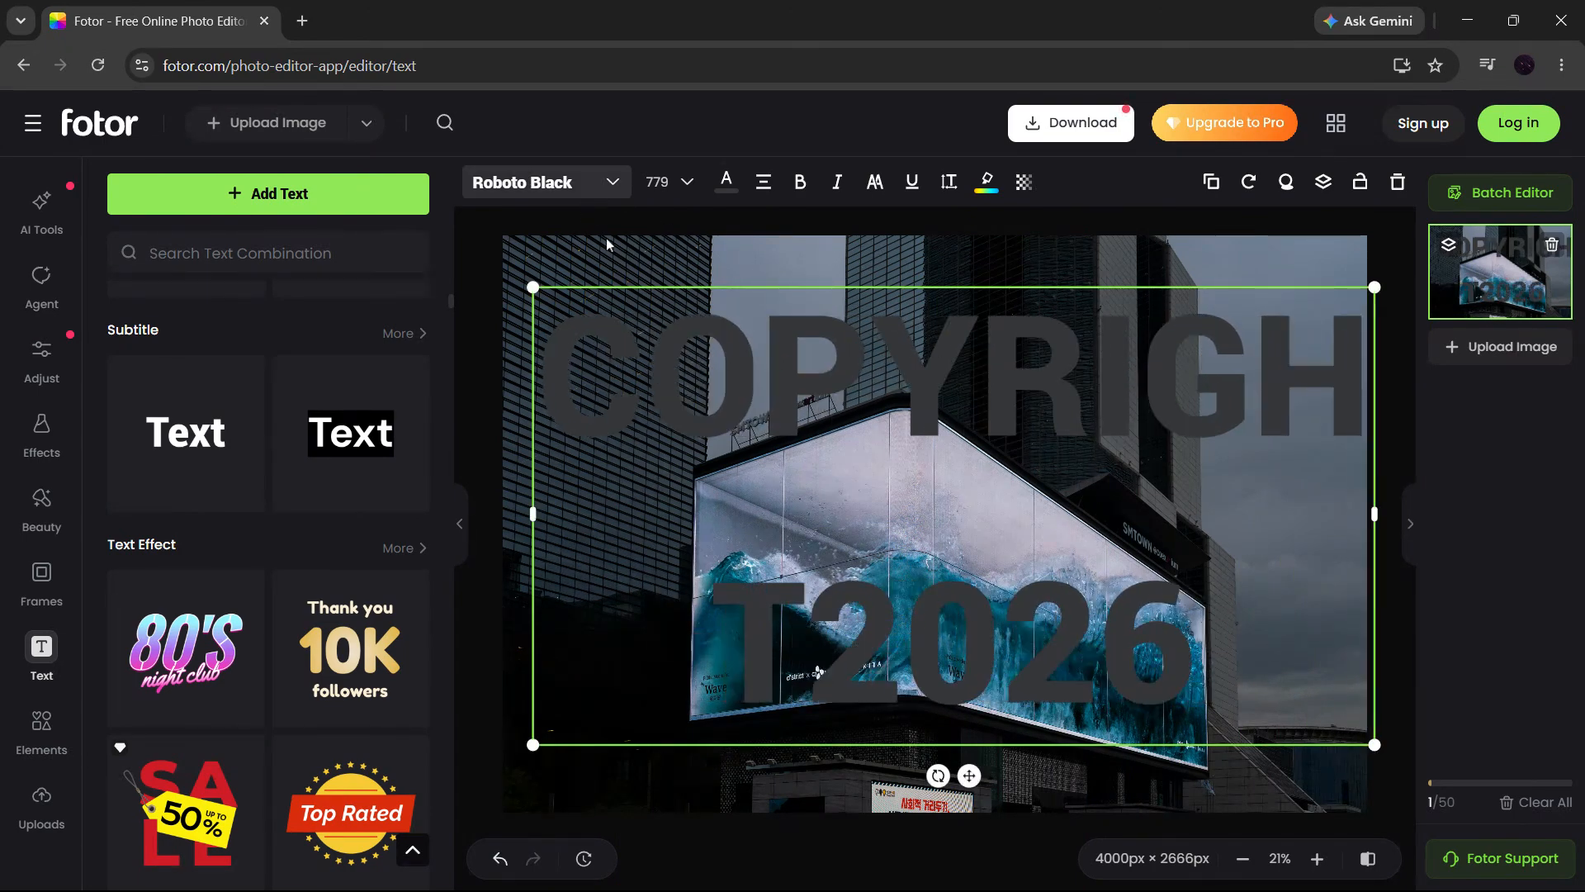
Change the watermark text's font to Alice.
left_click(532, 195)
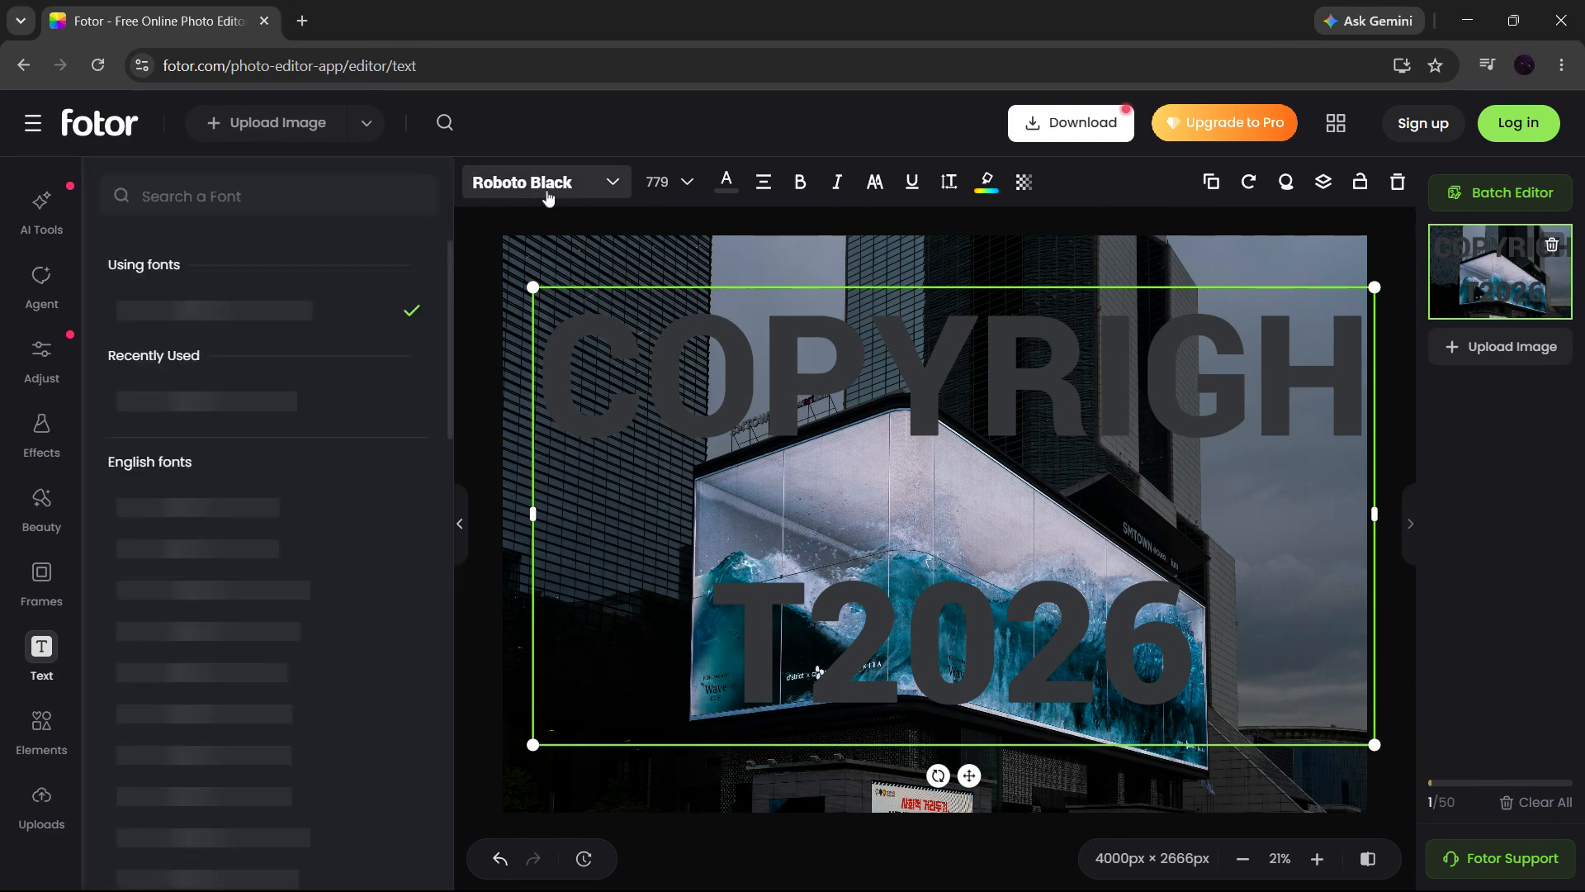
scroll(236, 543, "down", 10)
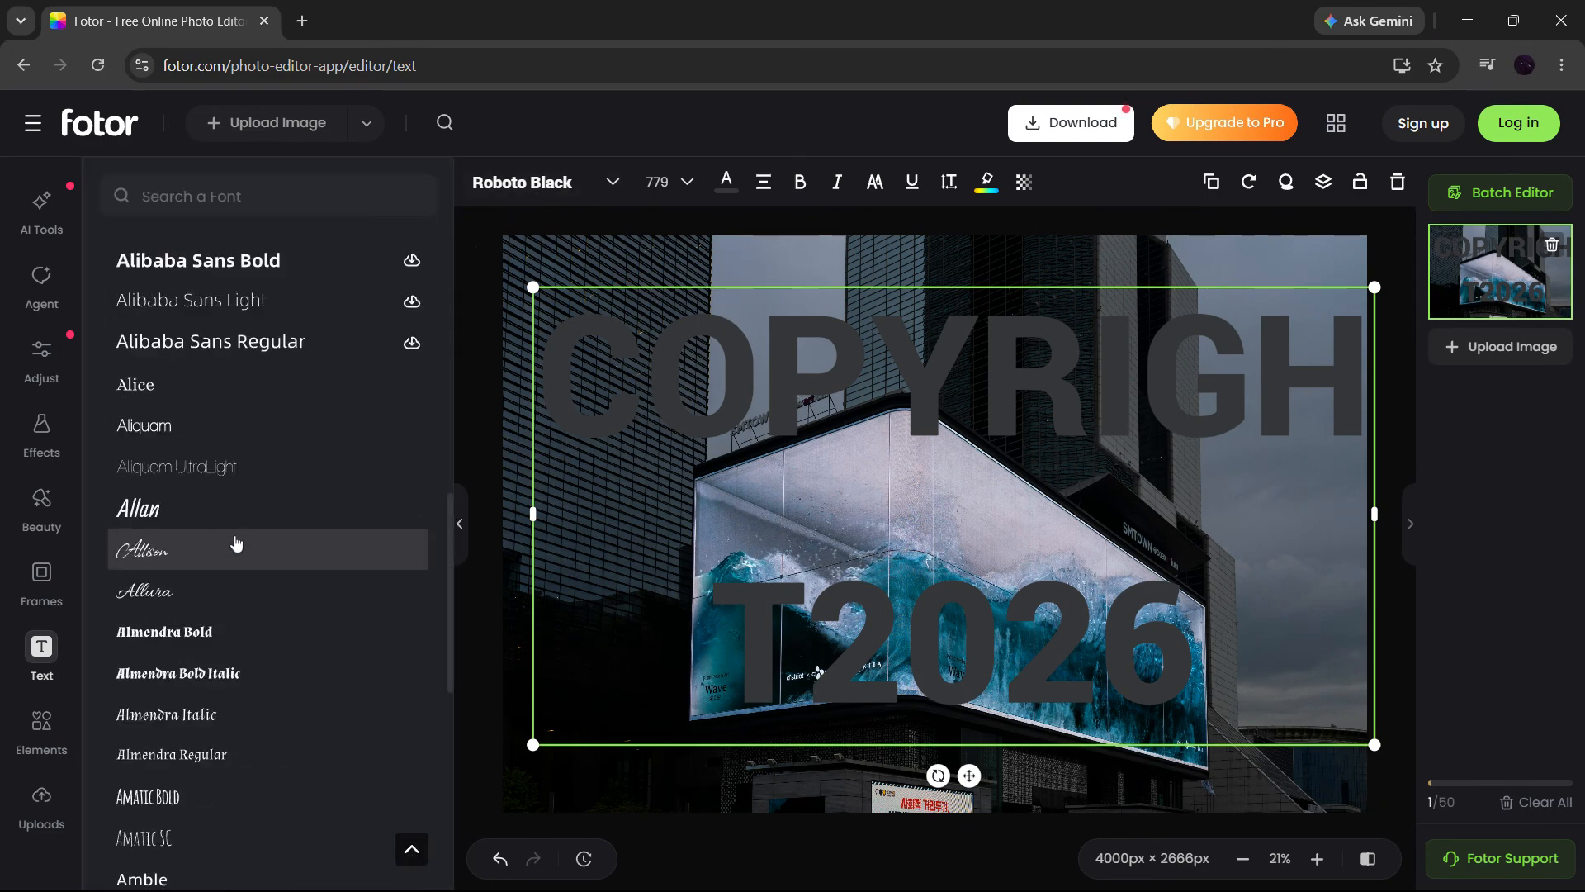
left_click(212, 384)
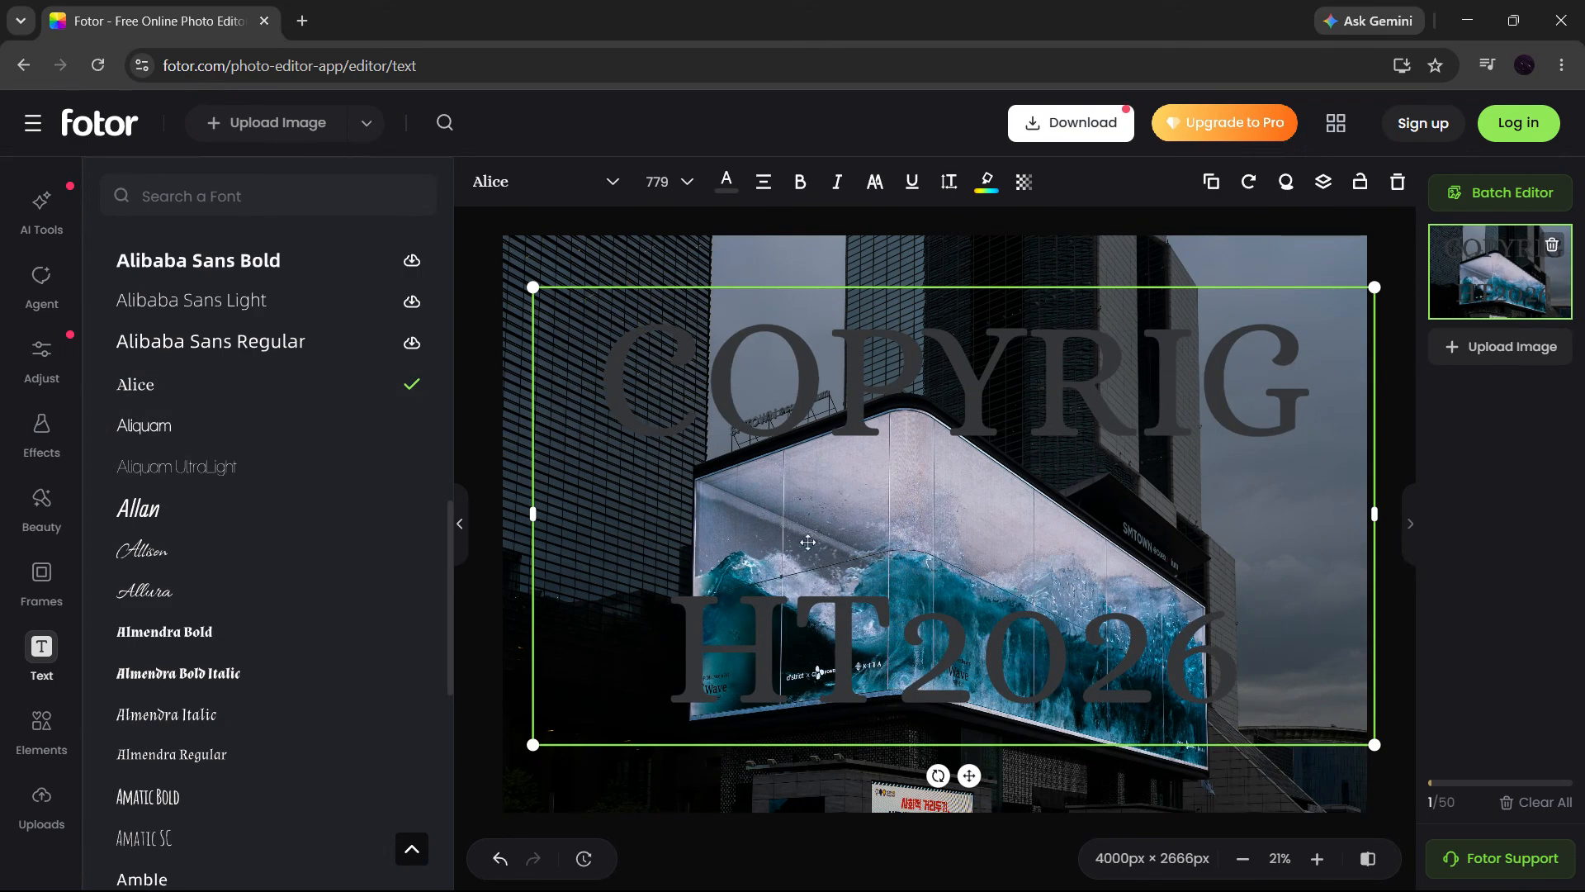
scroll(284, 607, "down", 8)
scroll(284, 608, "down", 5)
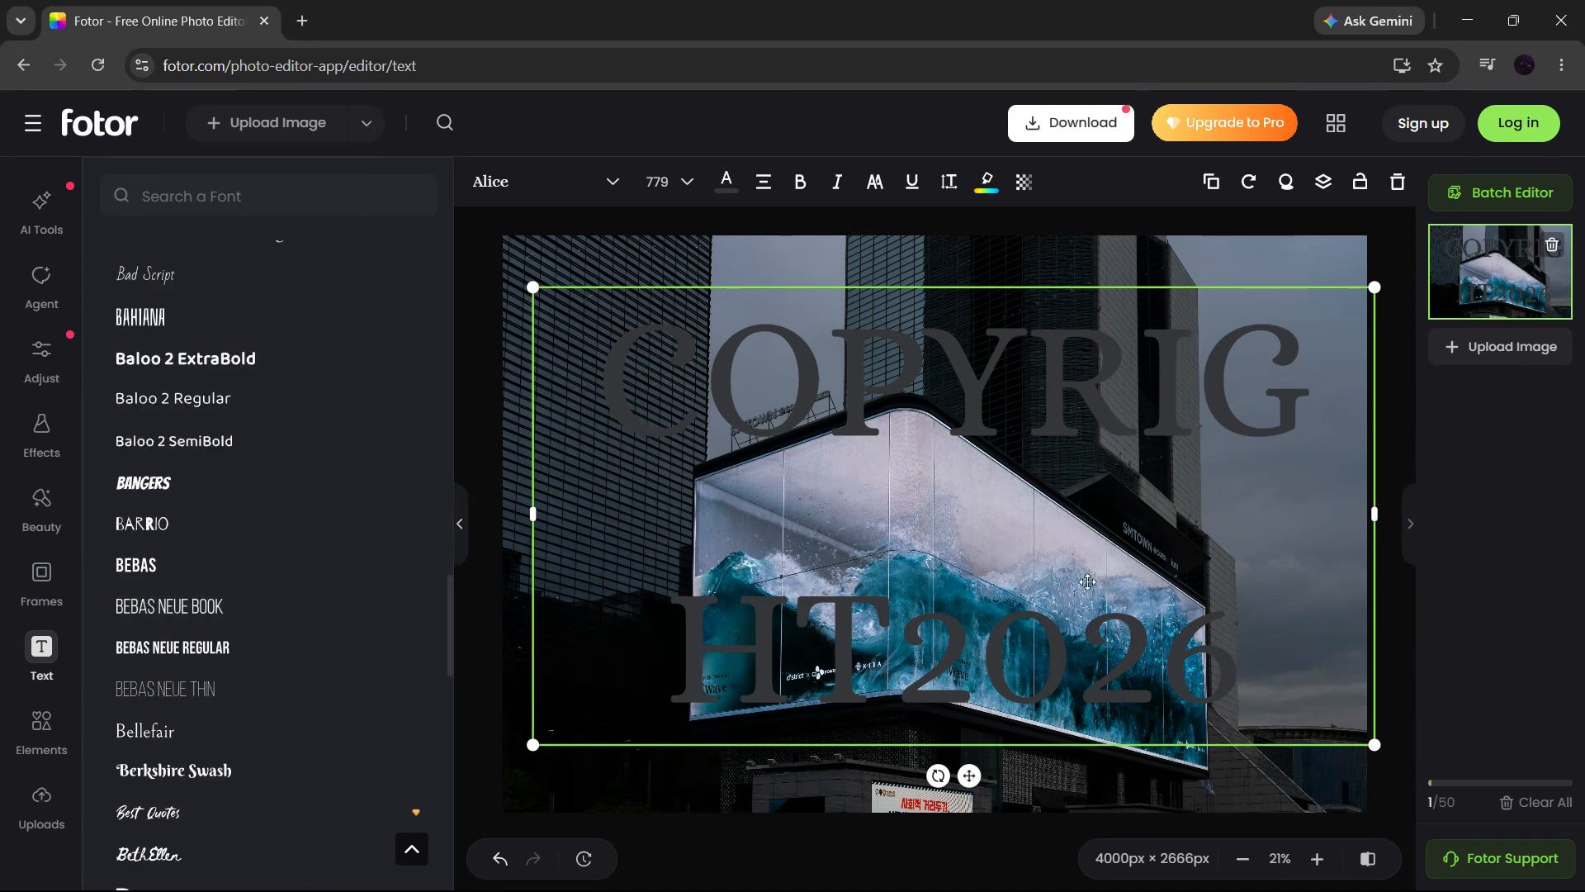
left_click(813, 361)
Change the watermark text's color to white from the default colors.
left_click(725, 179)
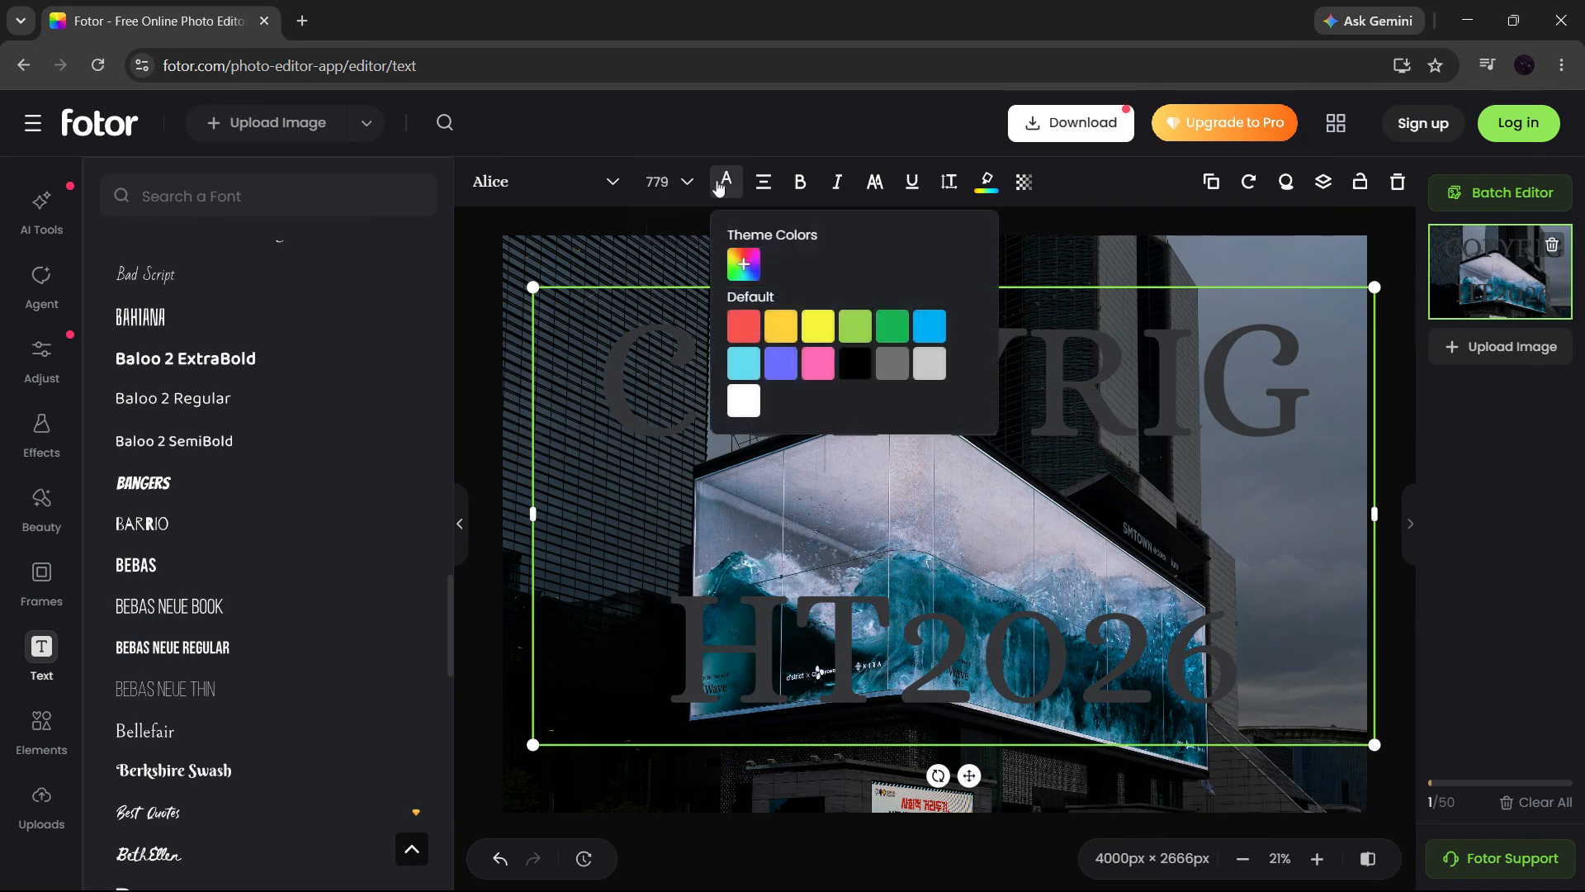
left_click(744, 402)
left_click(1075, 652)
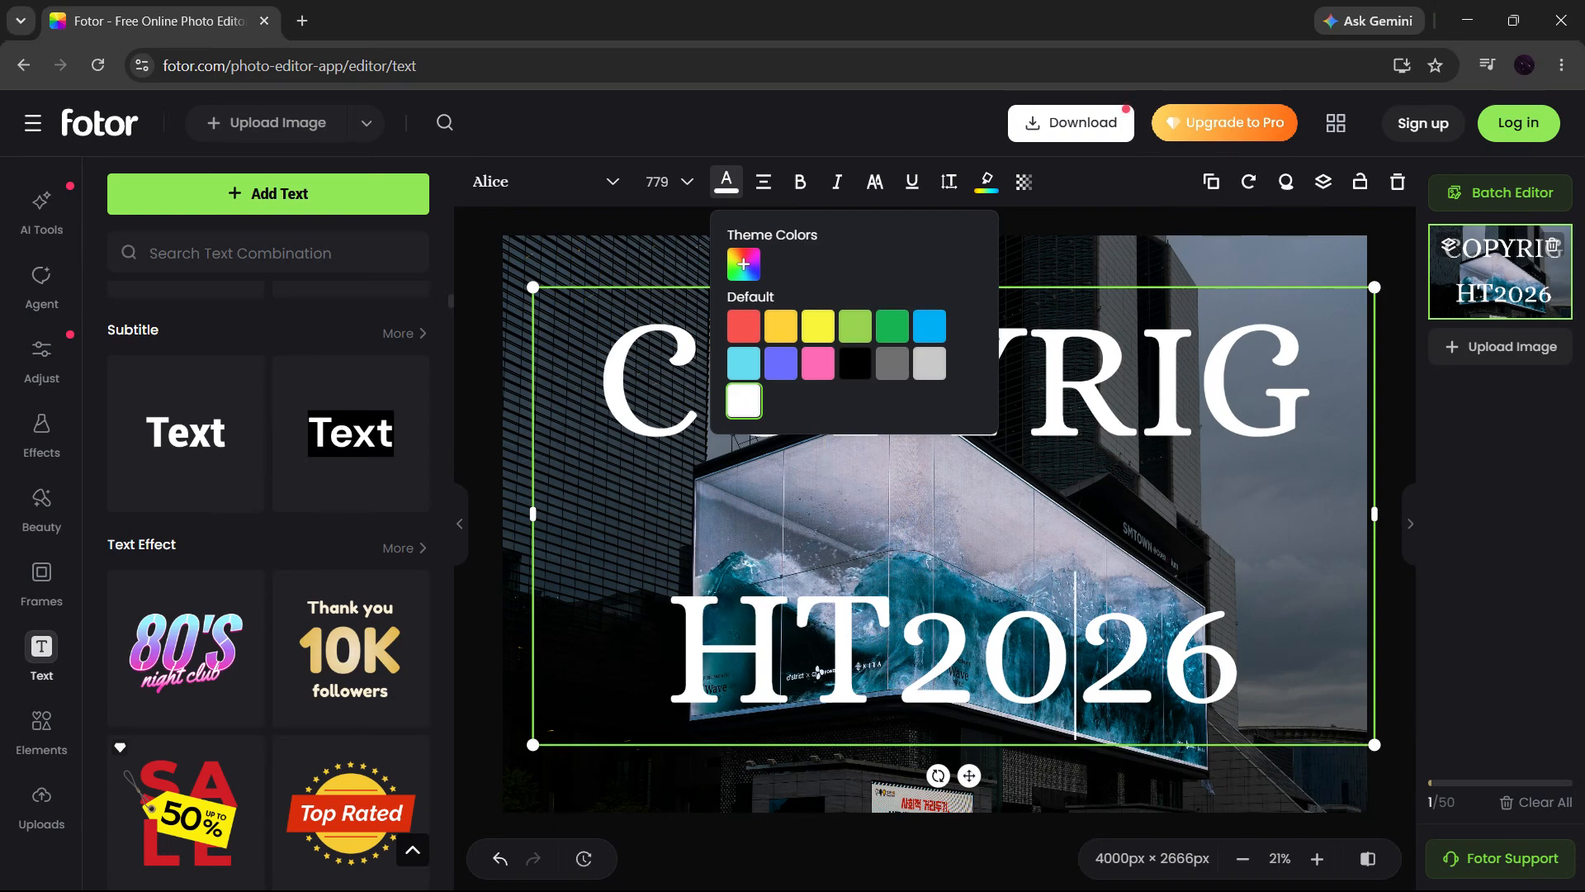
left_click(1244, 655)
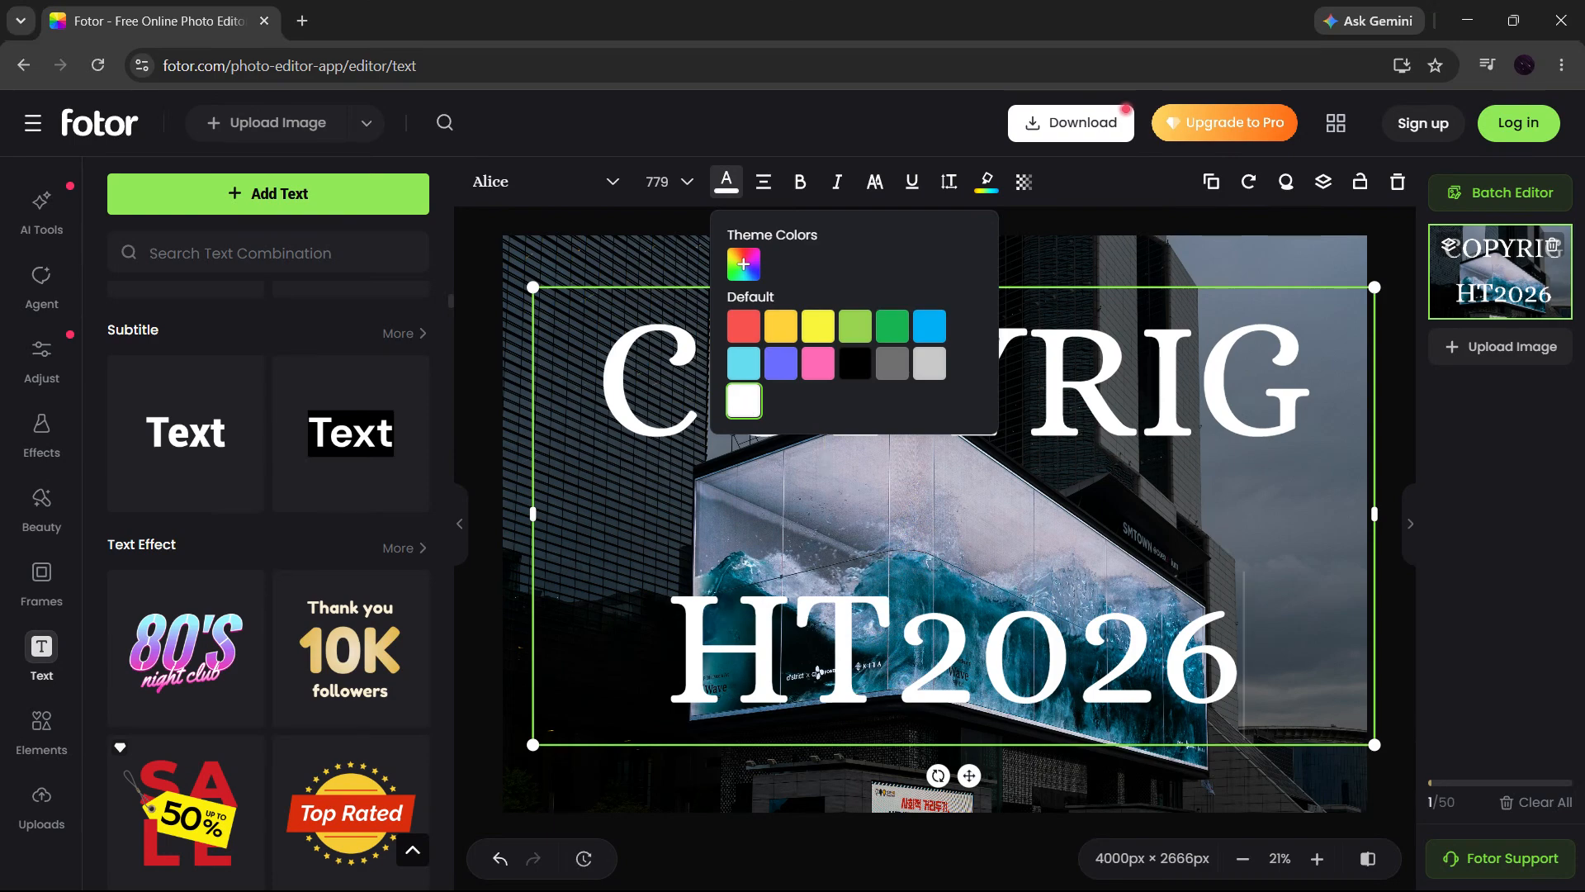
Reduce the COPYRIGHT2026 text's font size to 144.
left_click(687, 182)
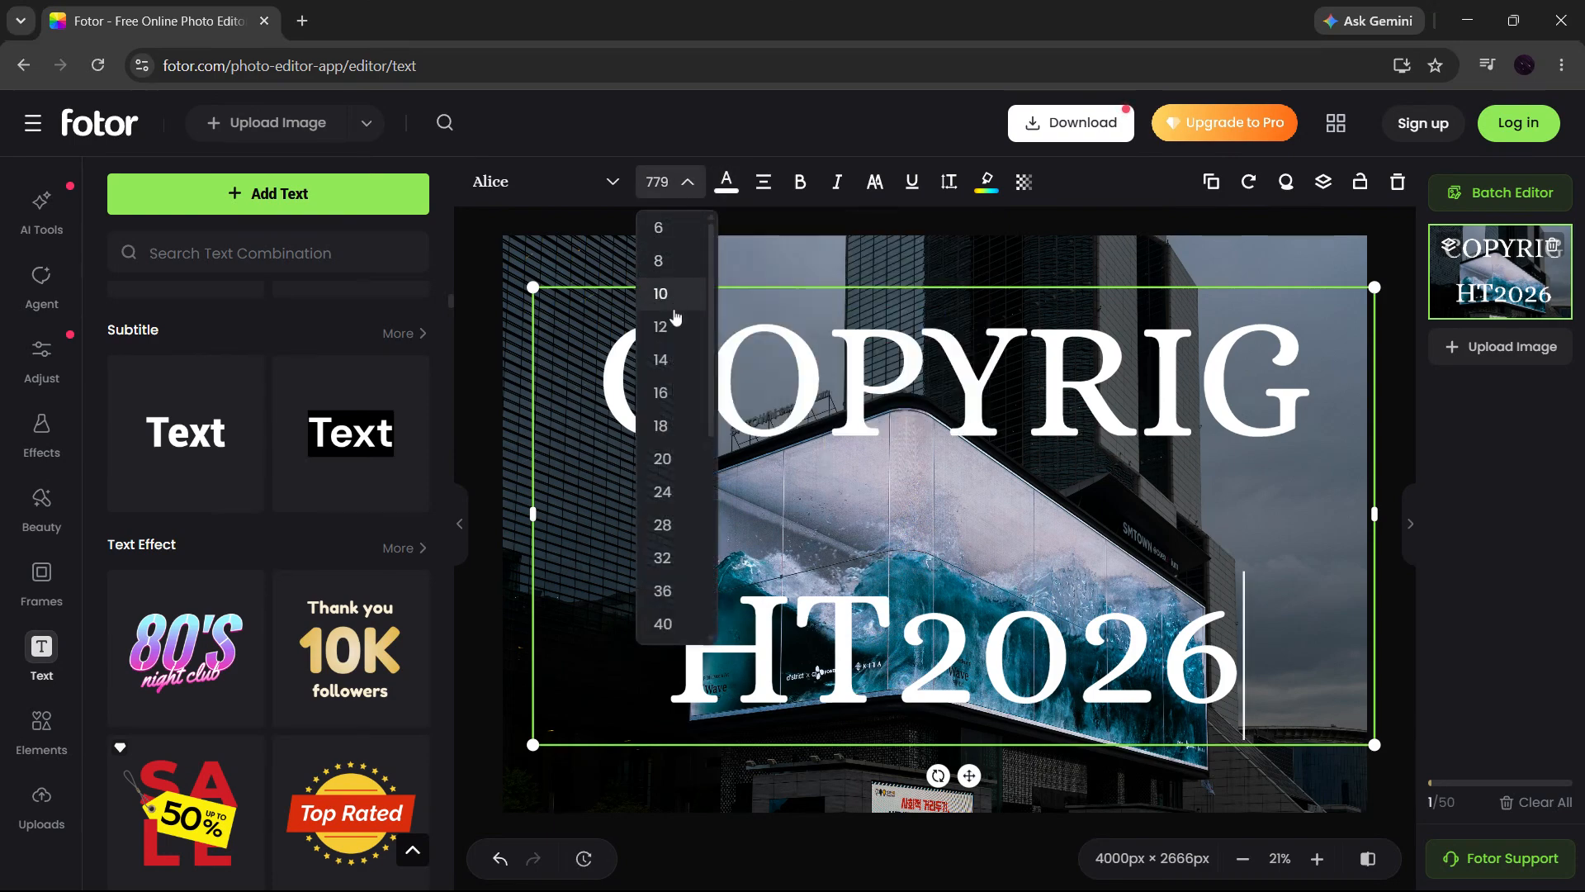
left_click(663, 524)
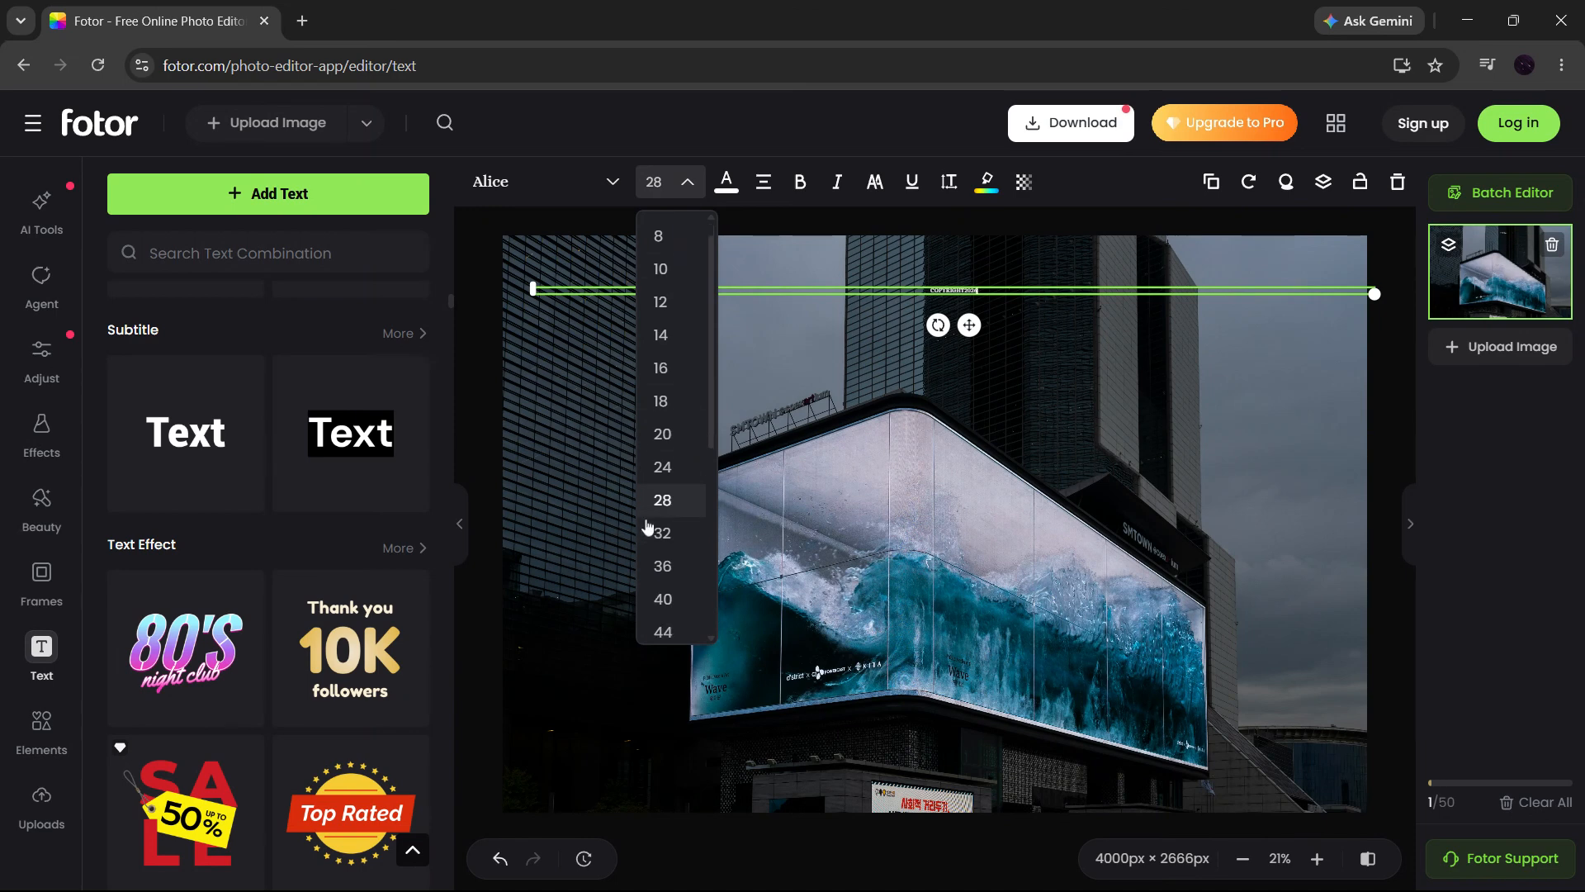
scroll(660, 595, "down", 5)
left_click(677, 629)
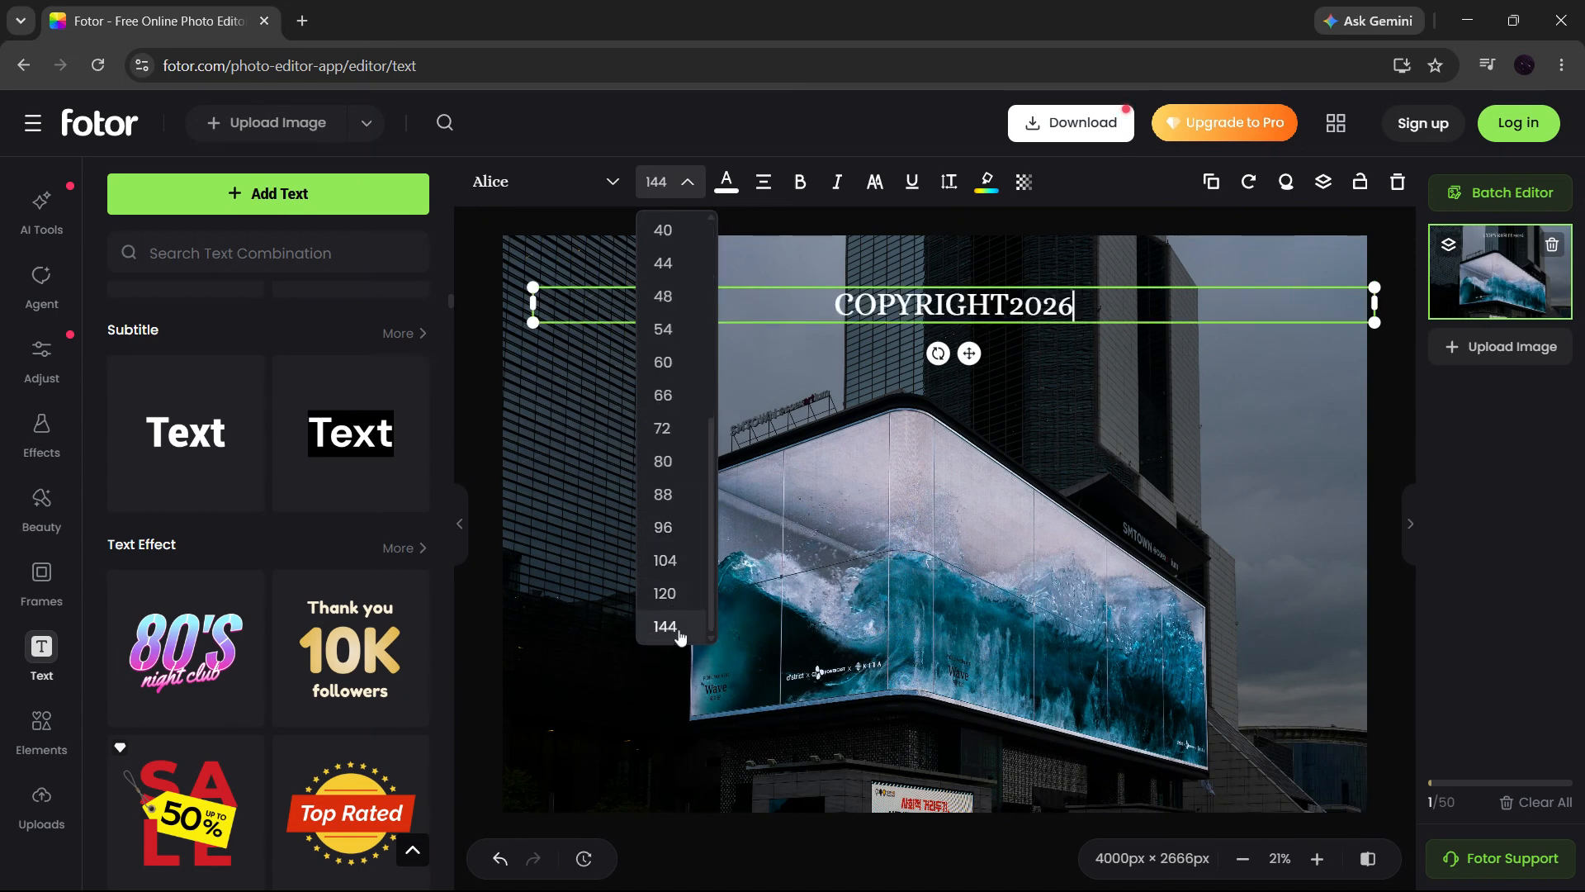
Narrow the text box to fit COPYRIGHT2026 on one line and move it to the photo's upper-right area.
left_click_drag(1350, 299, 1318, 422)
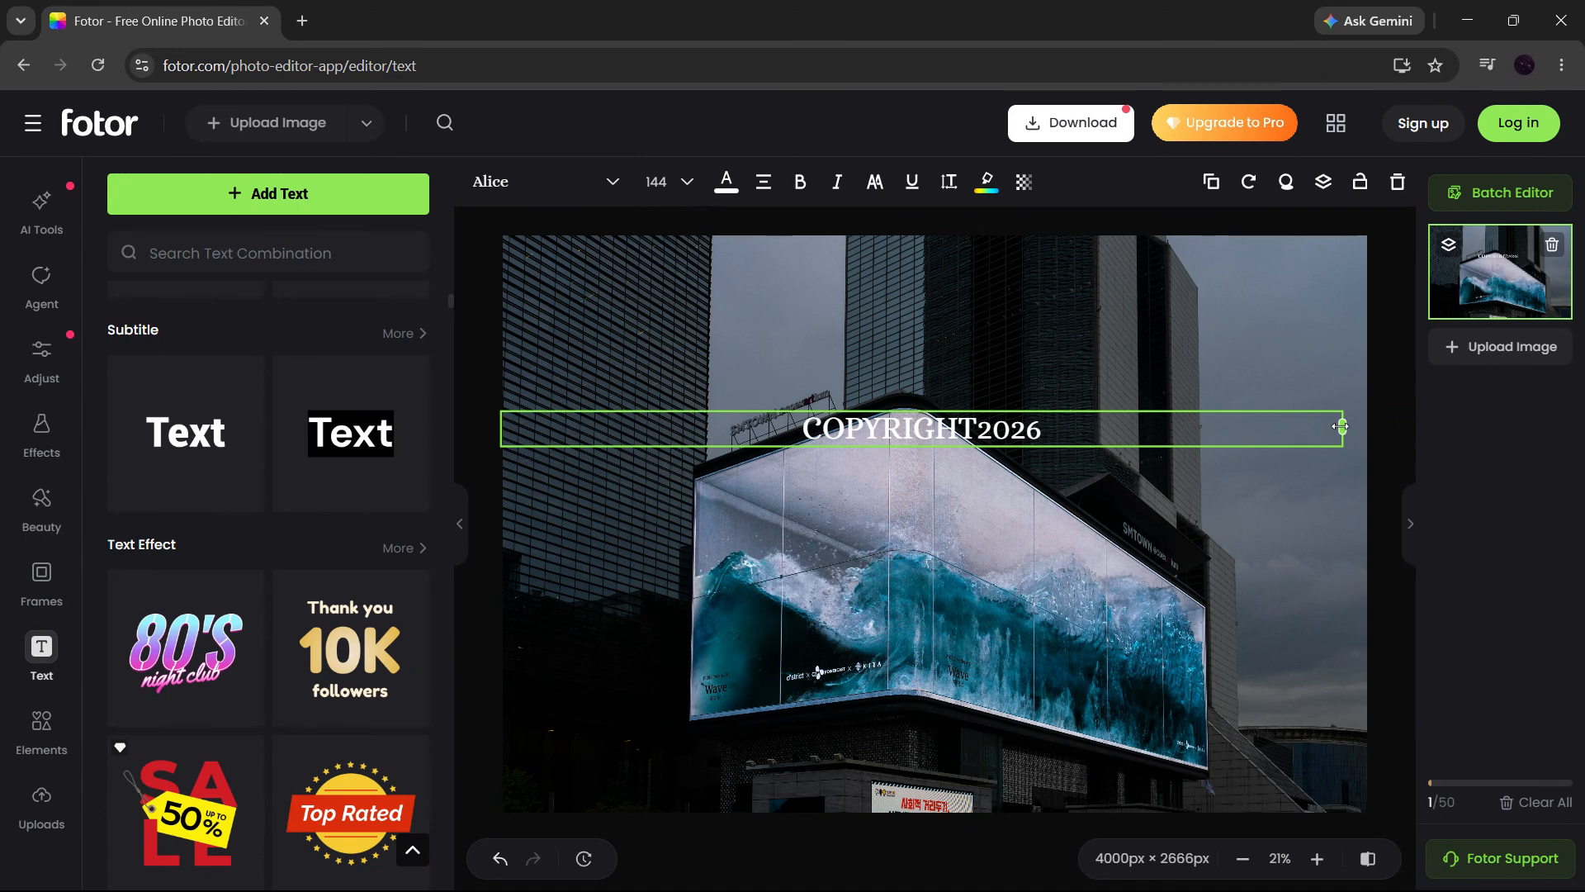
left_click_drag(1343, 427, 1323, 327)
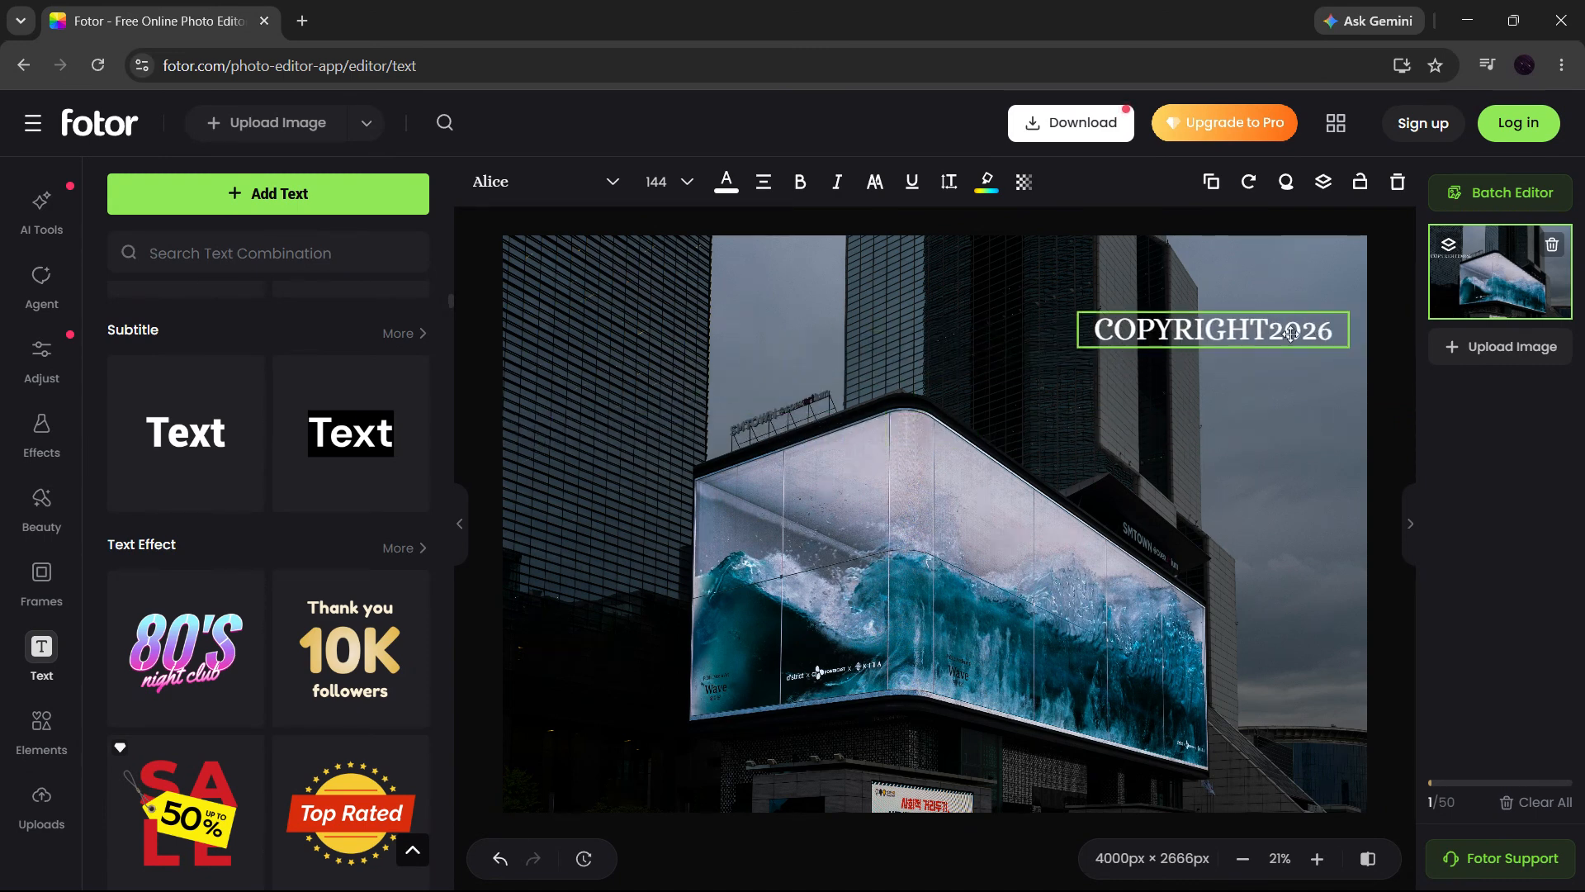
Set the COPYRIGHT2026 text's transparency to 40% and deselect the text.
left_click(1027, 187)
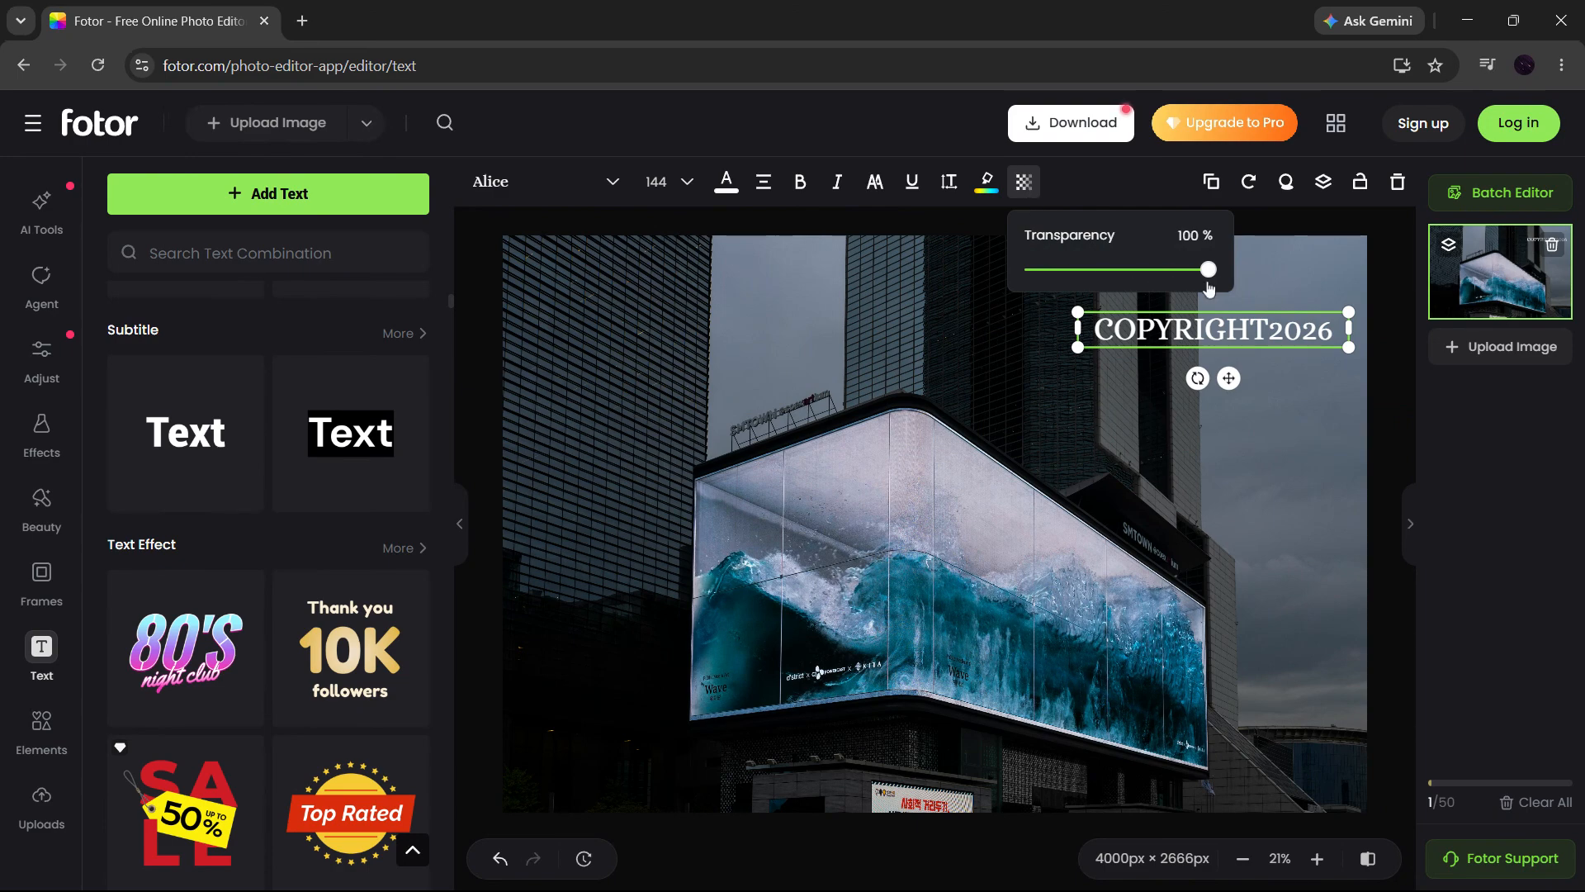
left_click_drag(1209, 269, 1111, 281)
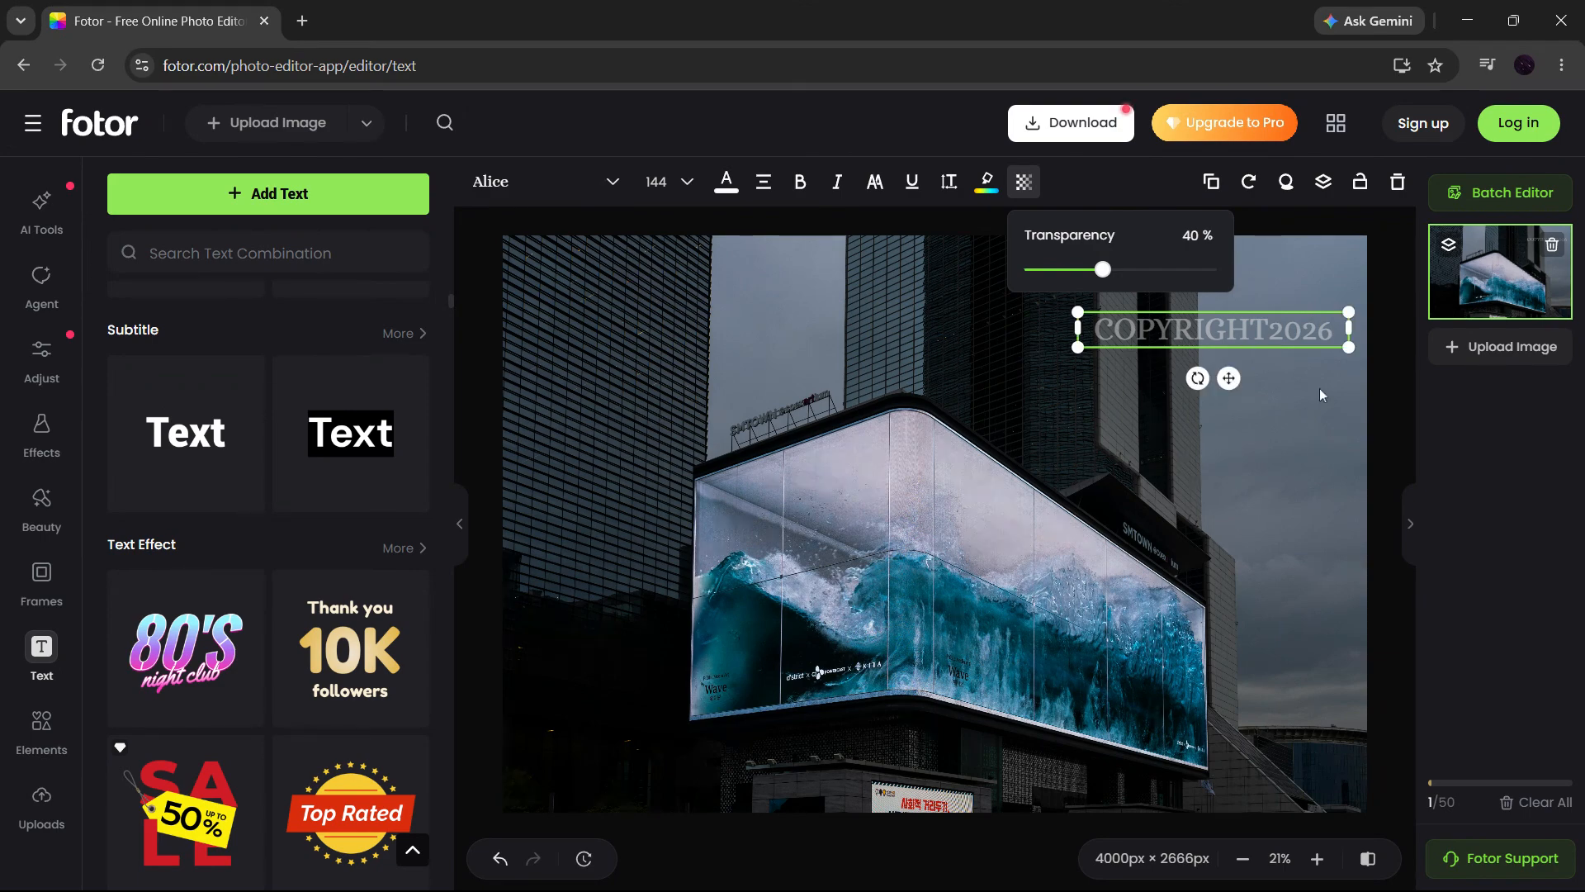
left_click(1238, 386)
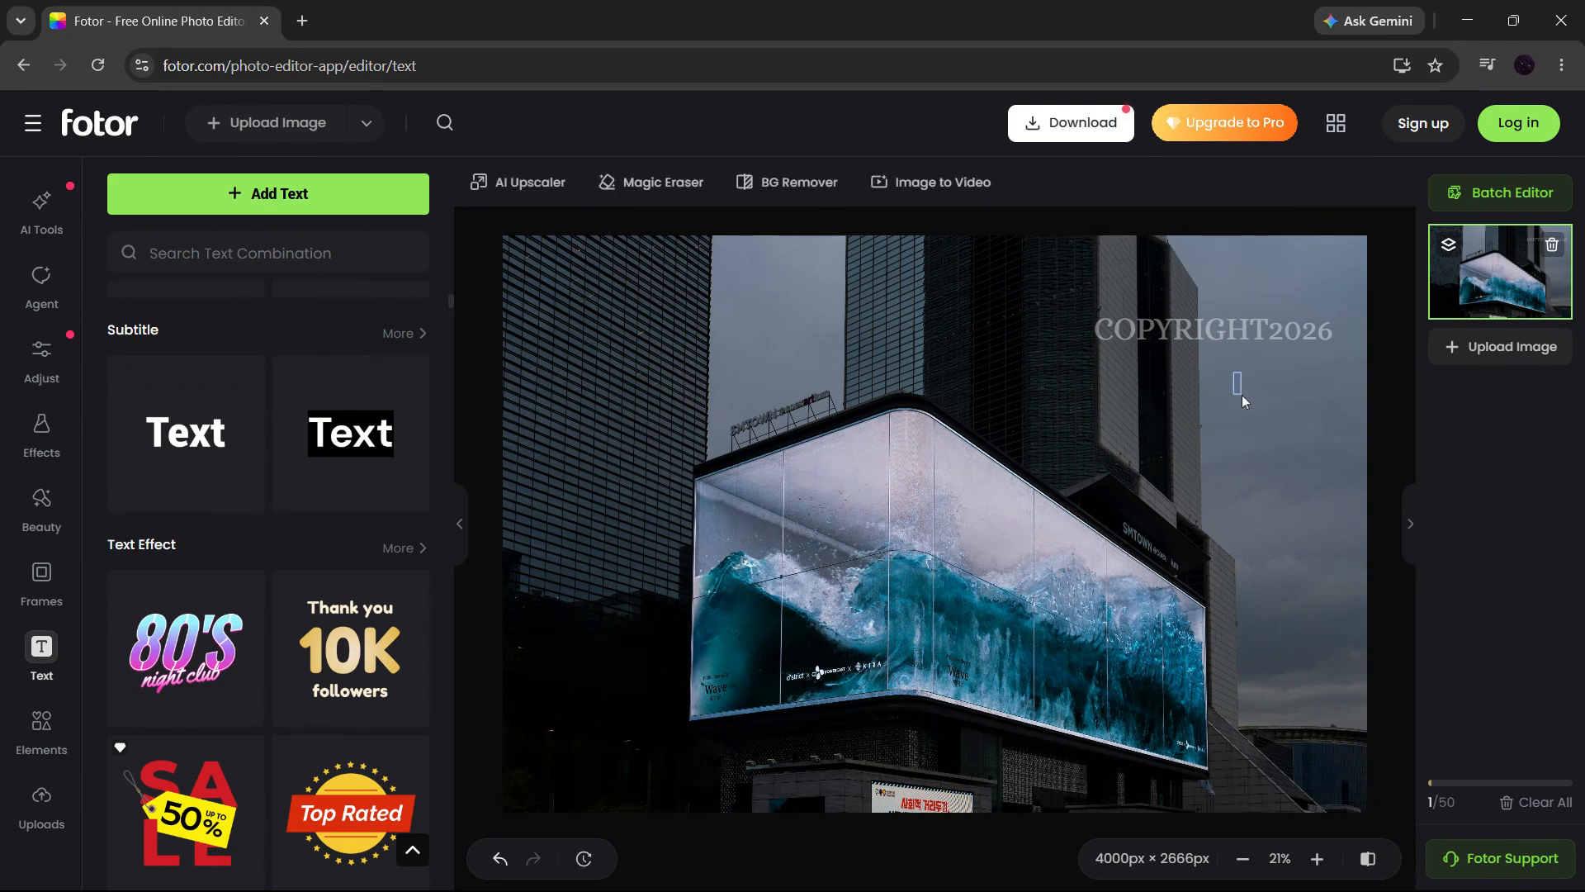
Move the faded COPYRIGHT2026 watermark into the photo's upper-right corner.
left_click(1260, 333)
mouse_move(1260, 334)
left_mouse_down()
mouse_move(1245, 361)
mouse_move(1241, 315)
mouse_move(1253, 353)
left_mouse_up()
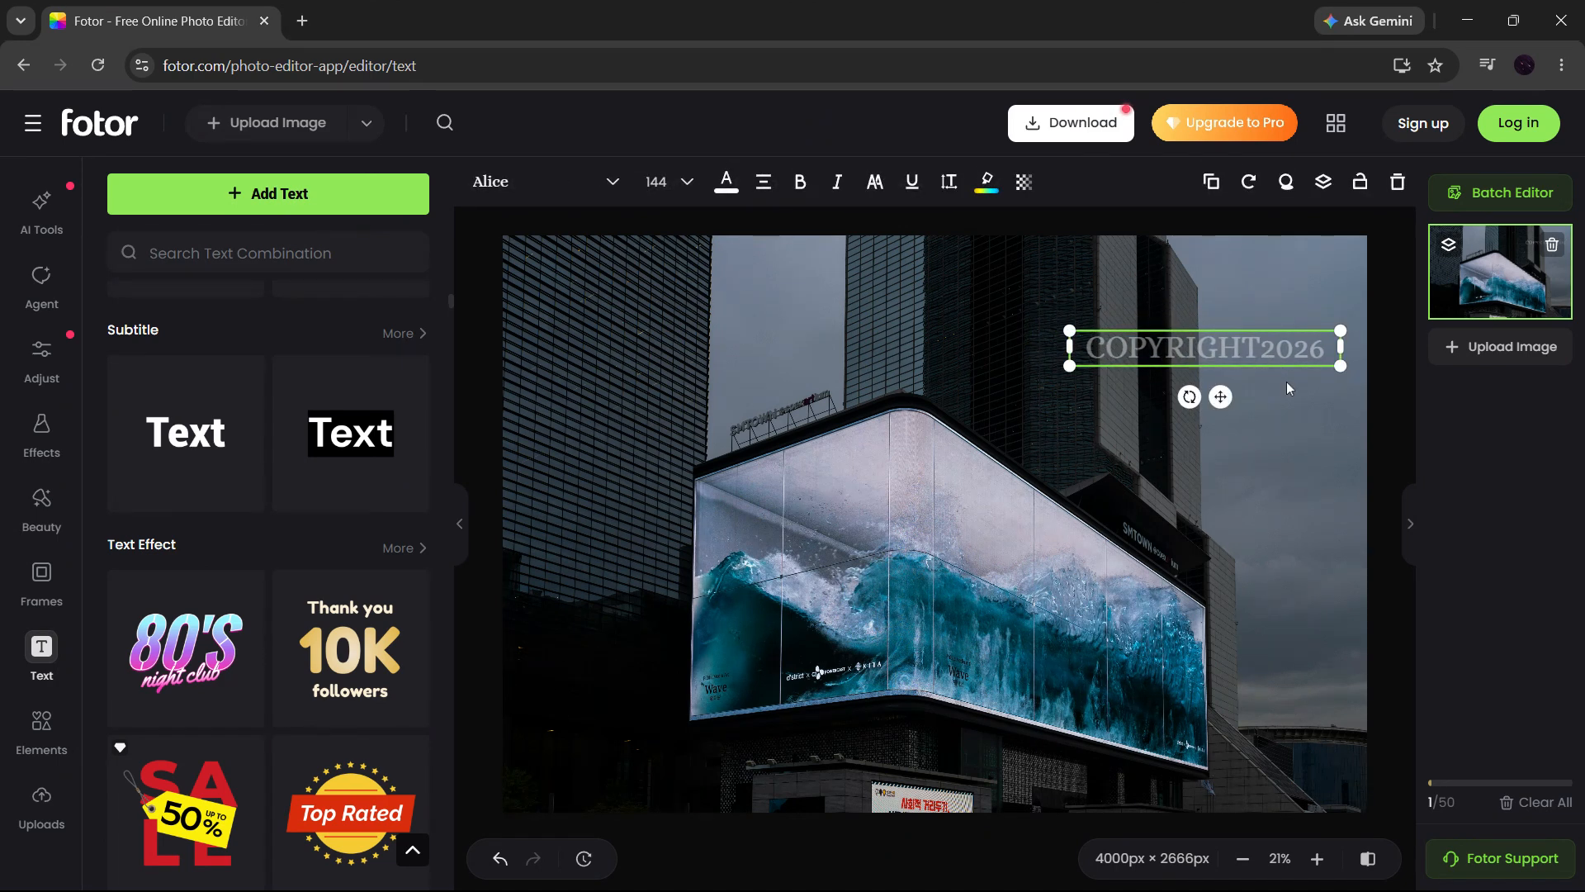
left_click(1024, 183)
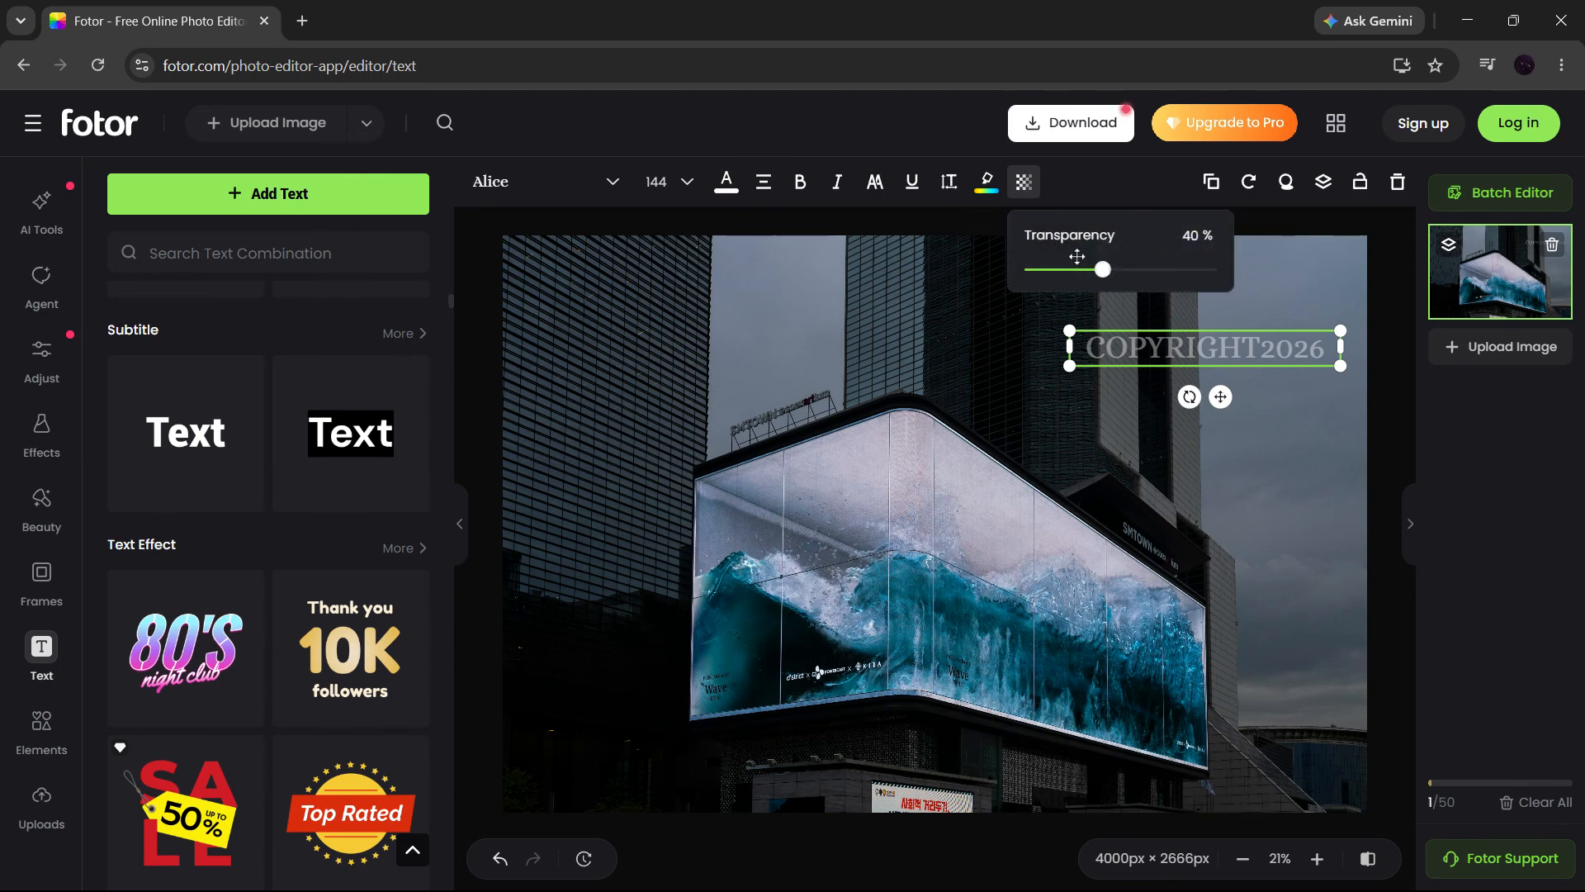
left_click(1025, 185)
left_click_drag(1220, 396, 1240, 313)
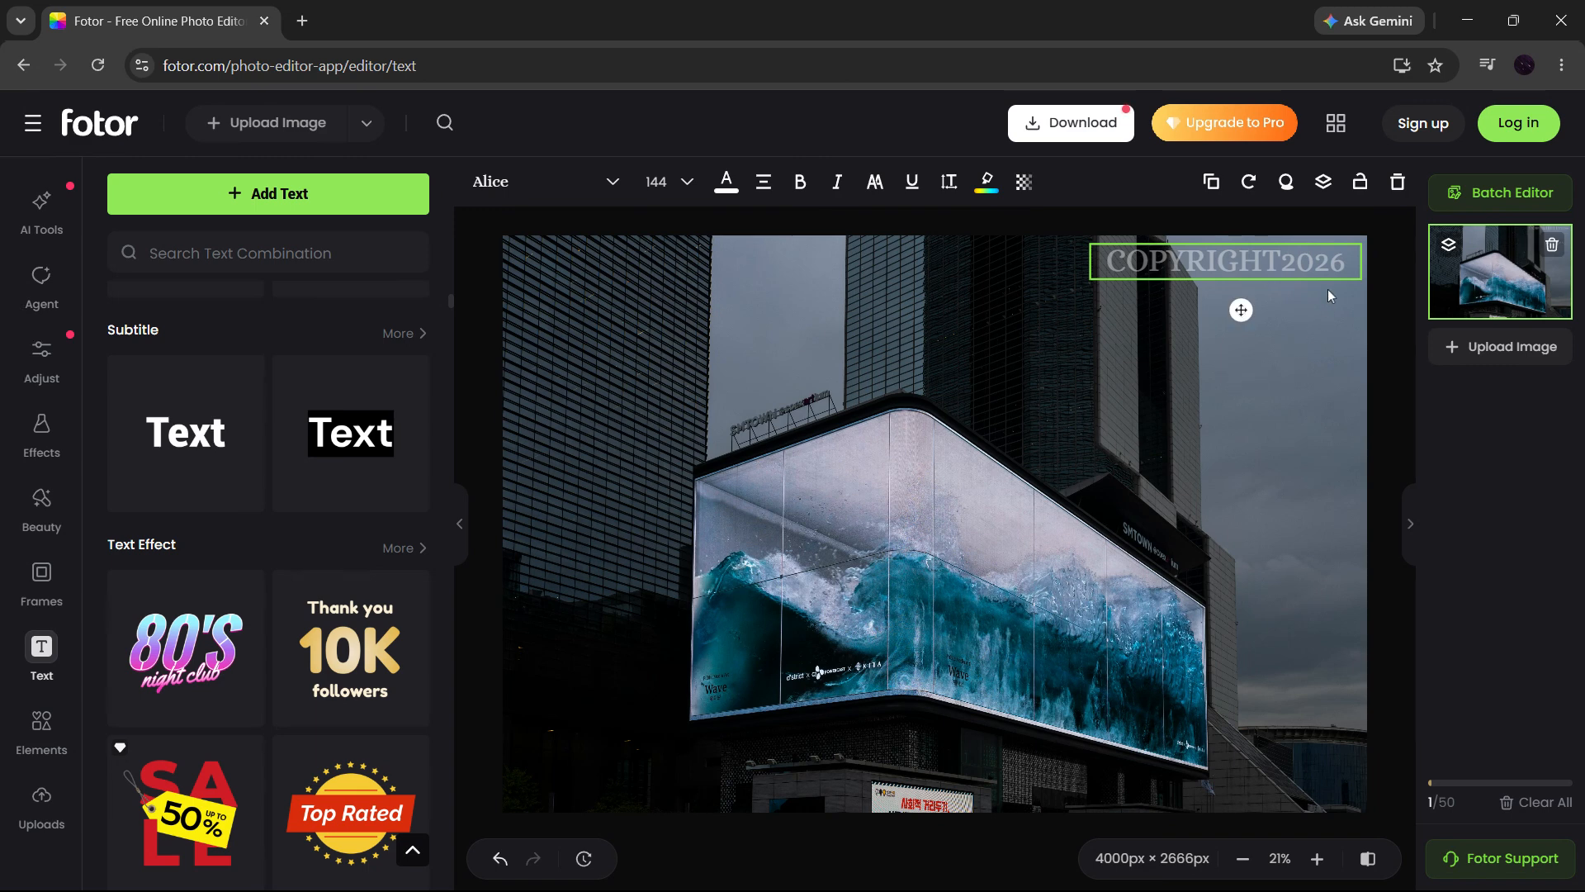
Move the COPYRIGHT2026 watermark to the photo's lower-right corner and deselect it.
left_click(1197, 272)
left_click_drag(1240, 312, 1235, 837)
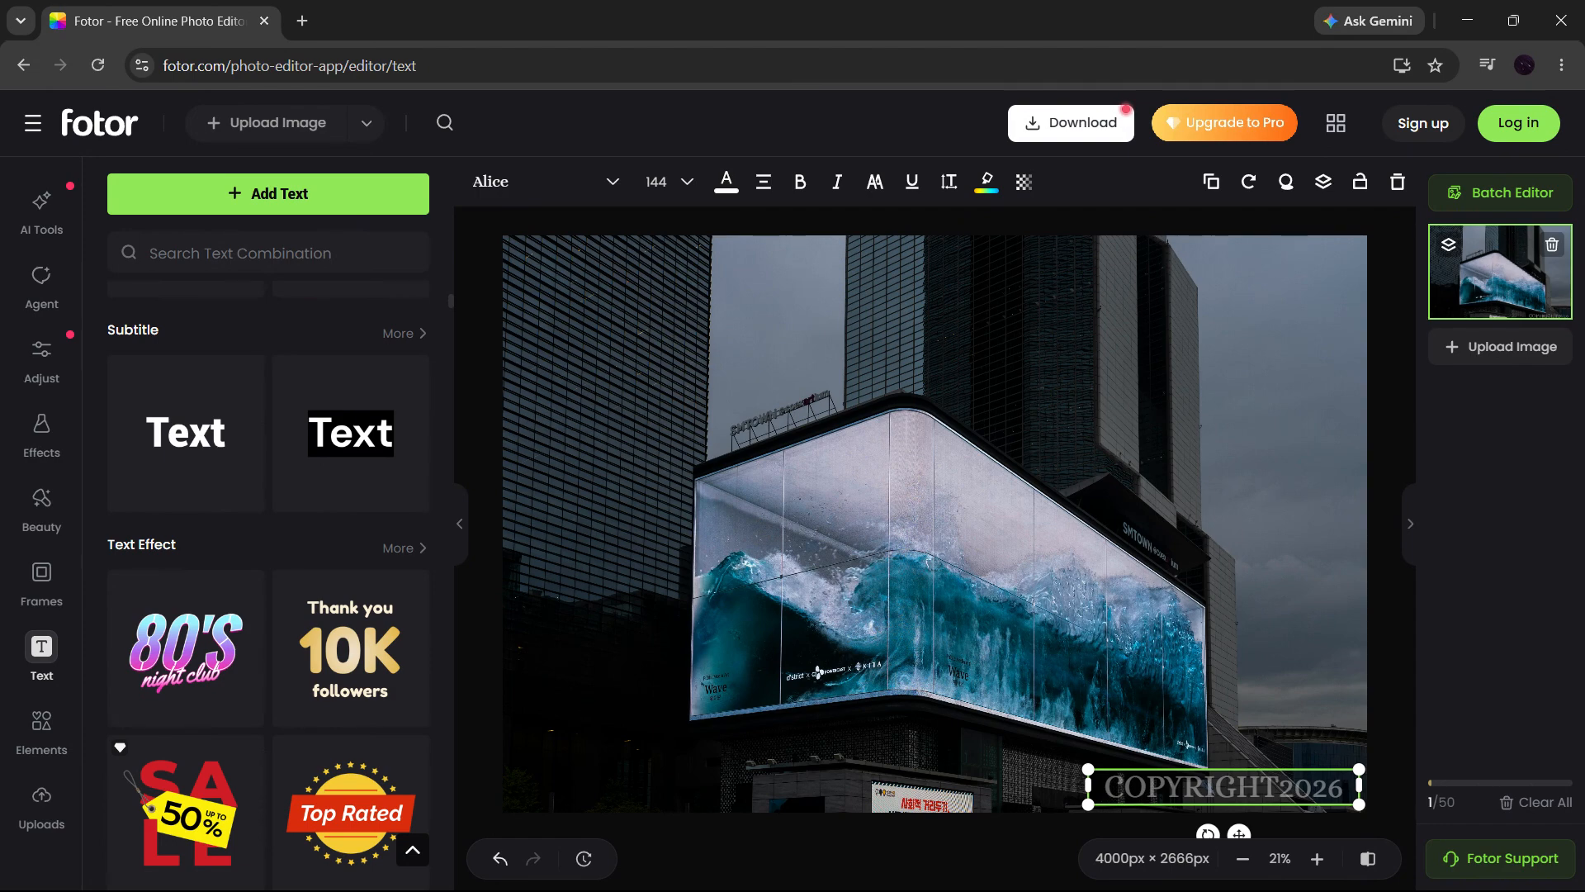
left_click(1278, 545)
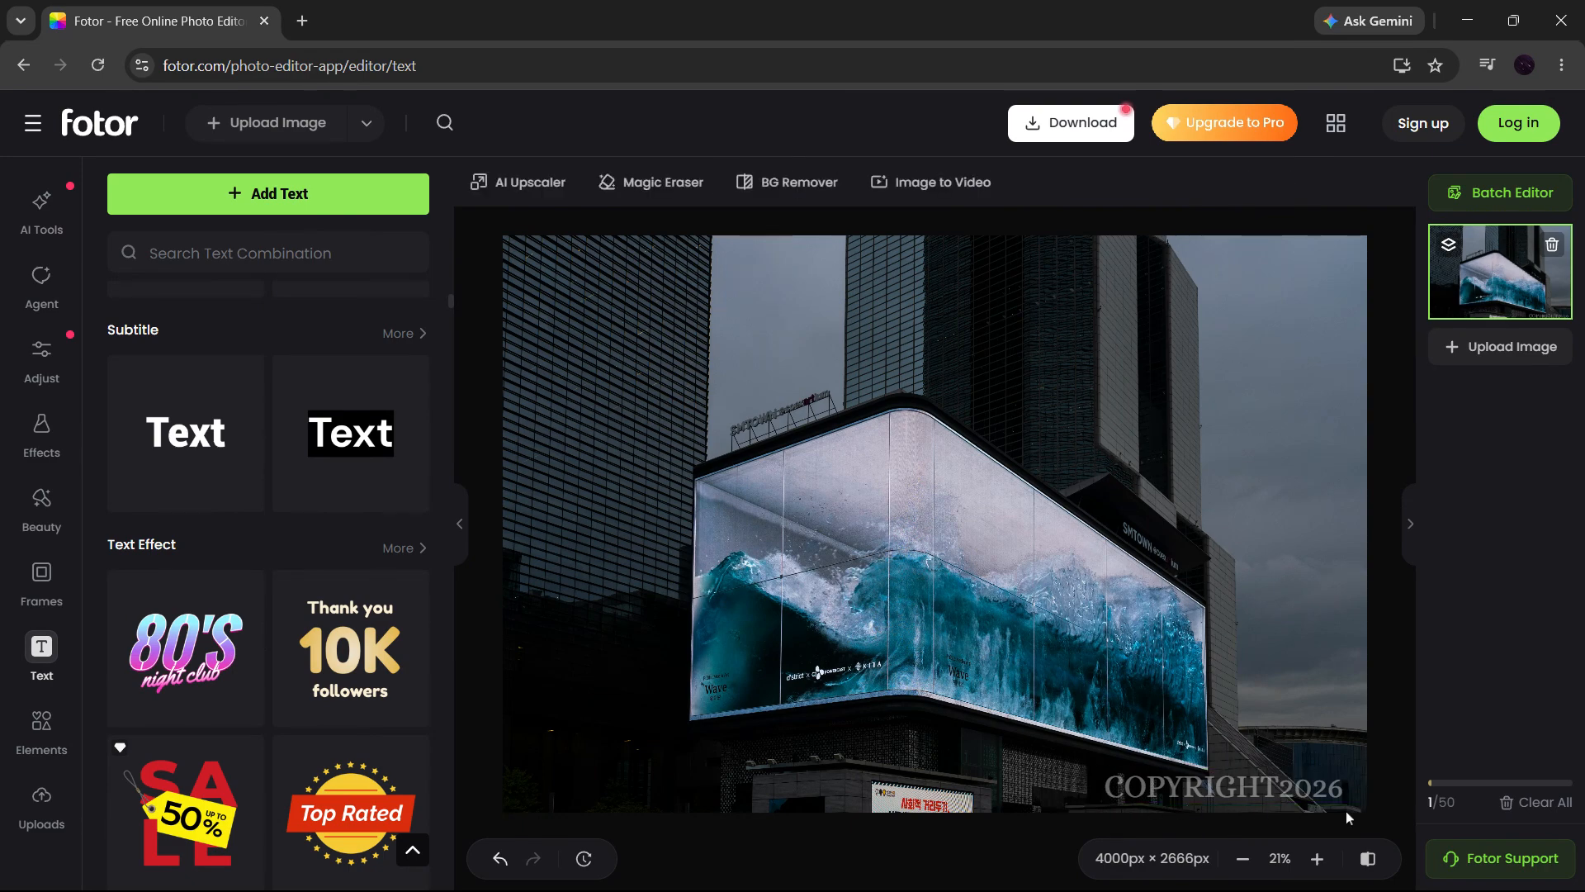
left_click(1150, 793)
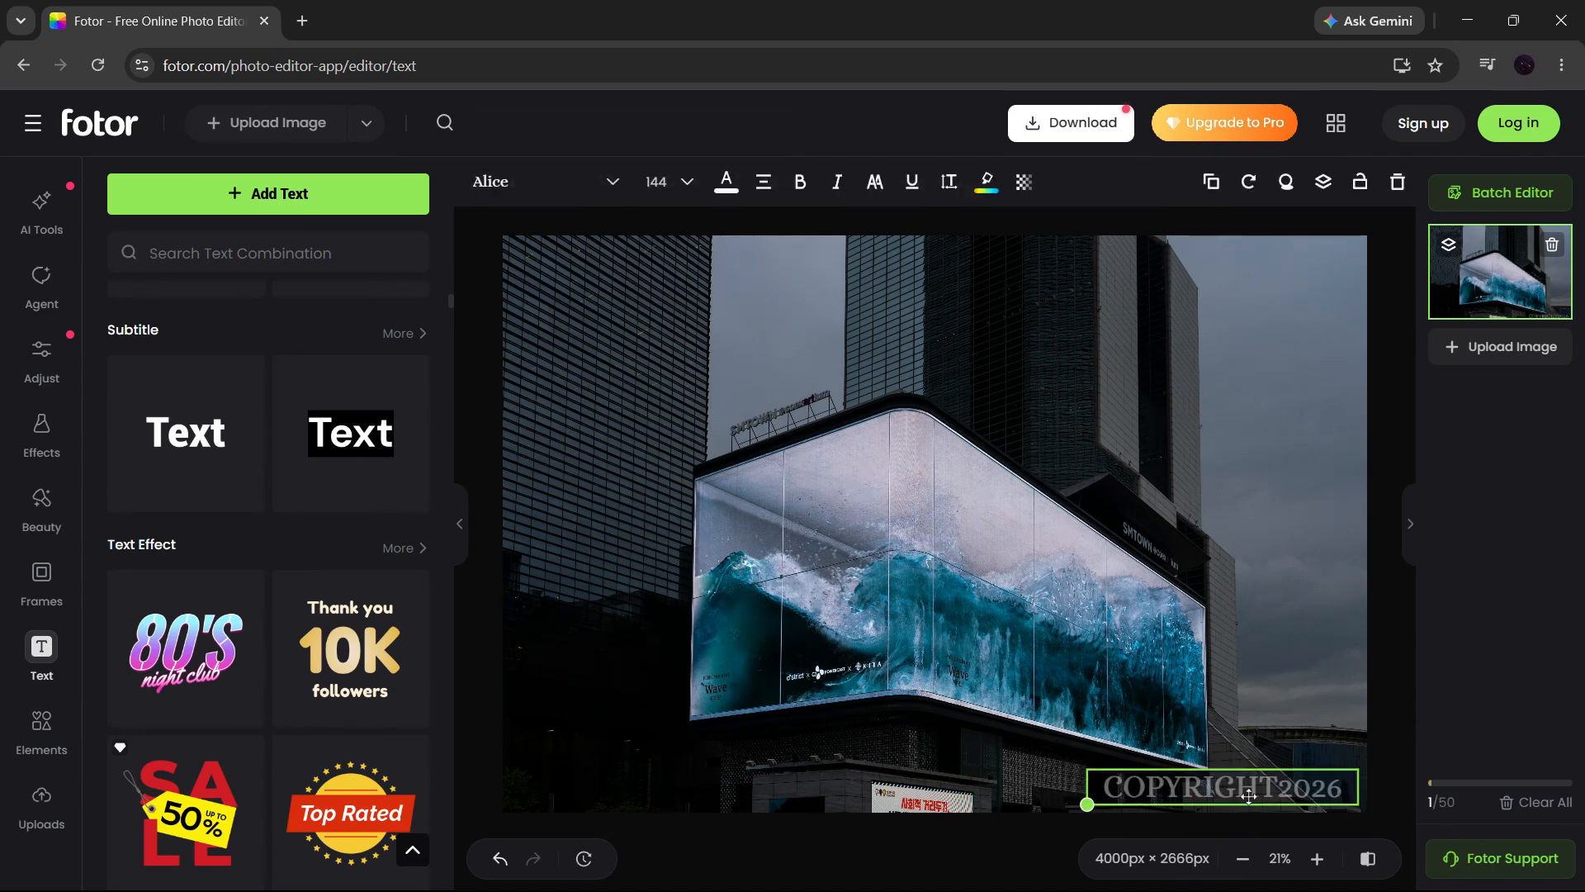
left_click(1301, 713)
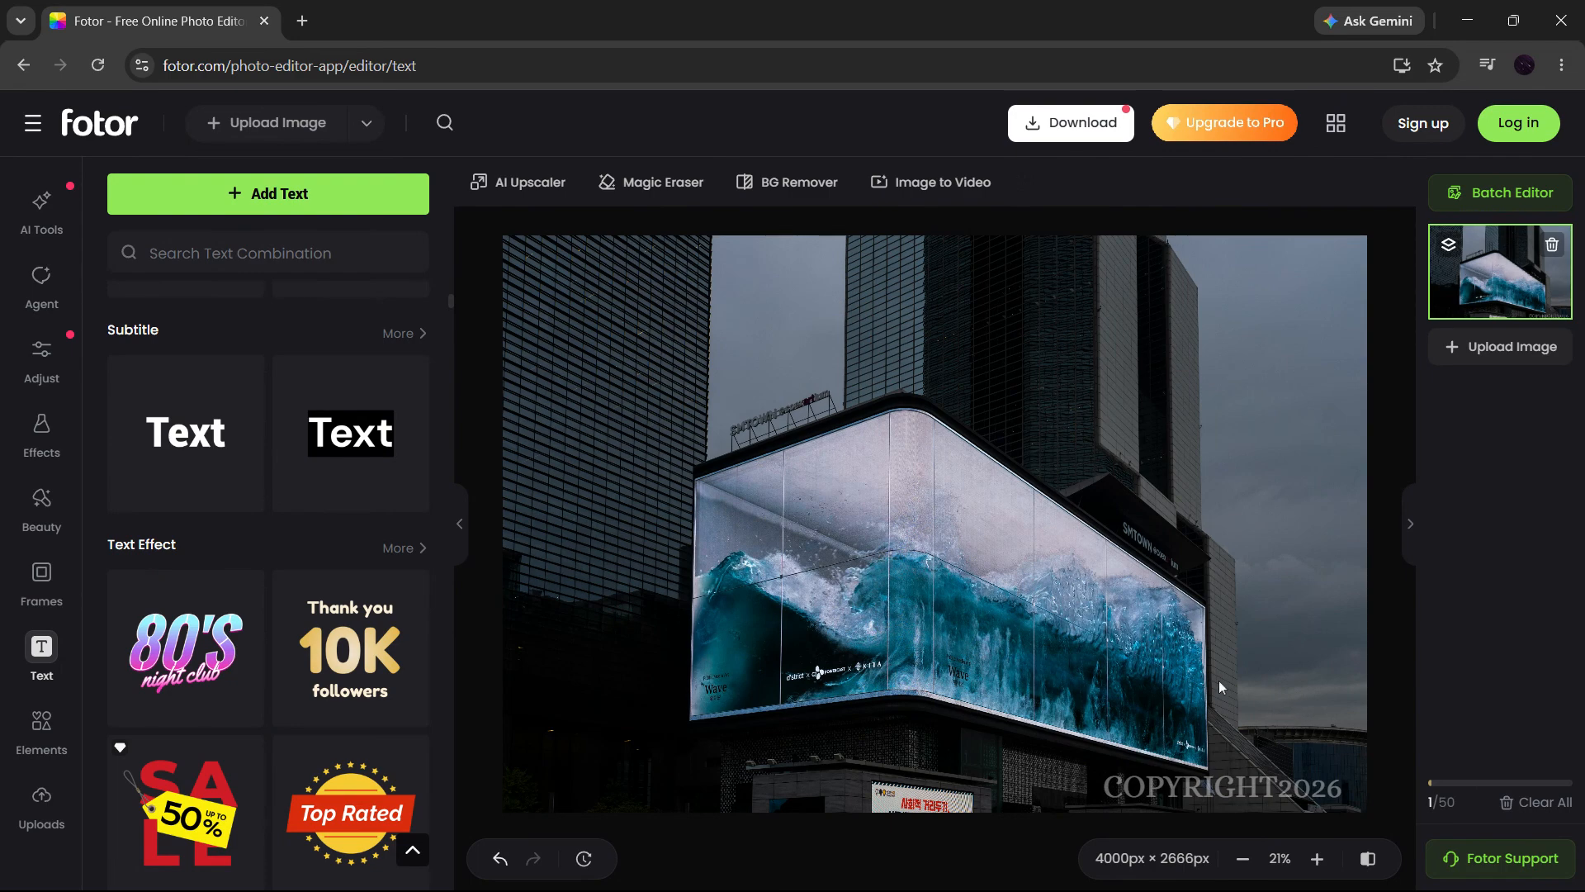